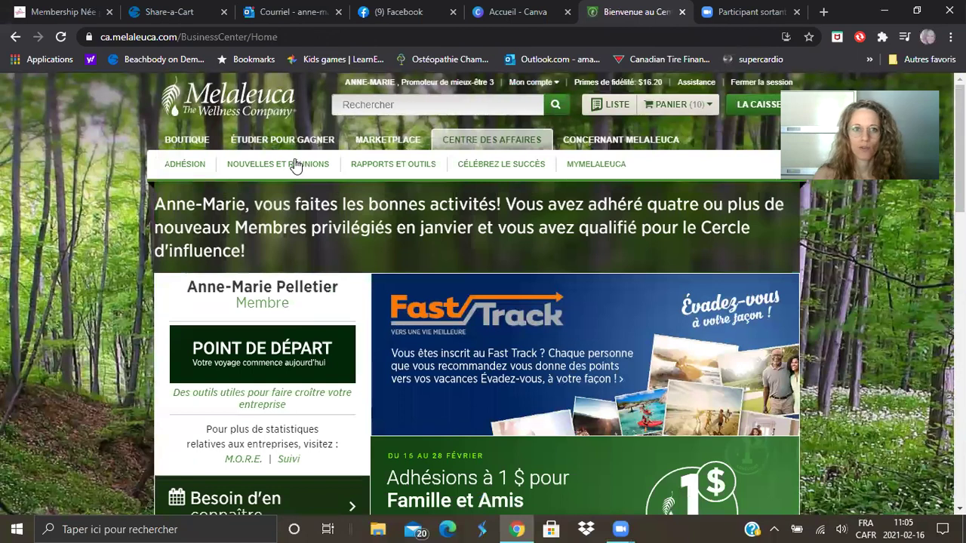
Open the Étudier pour gagner page and look through its library of product videos.
click(295, 142)
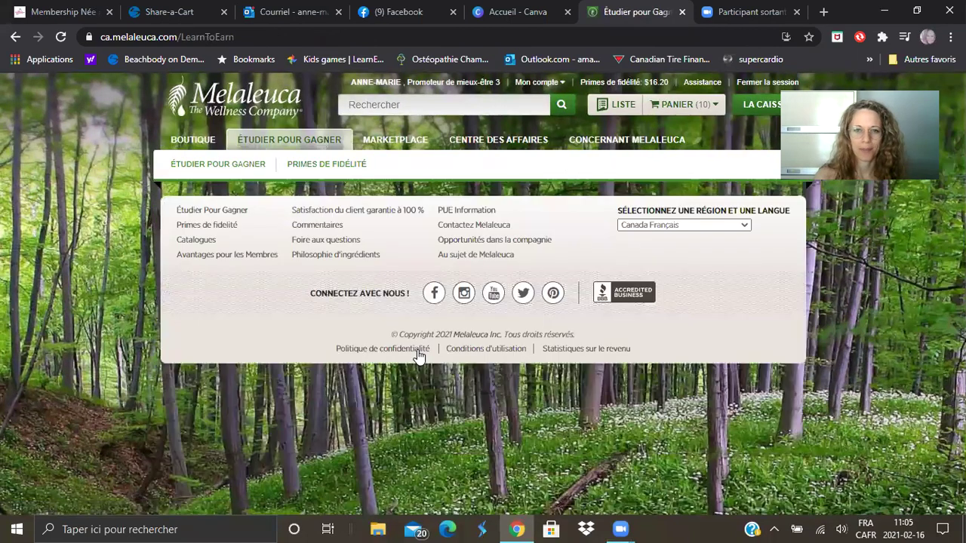
scroll(419, 357, down, 3)
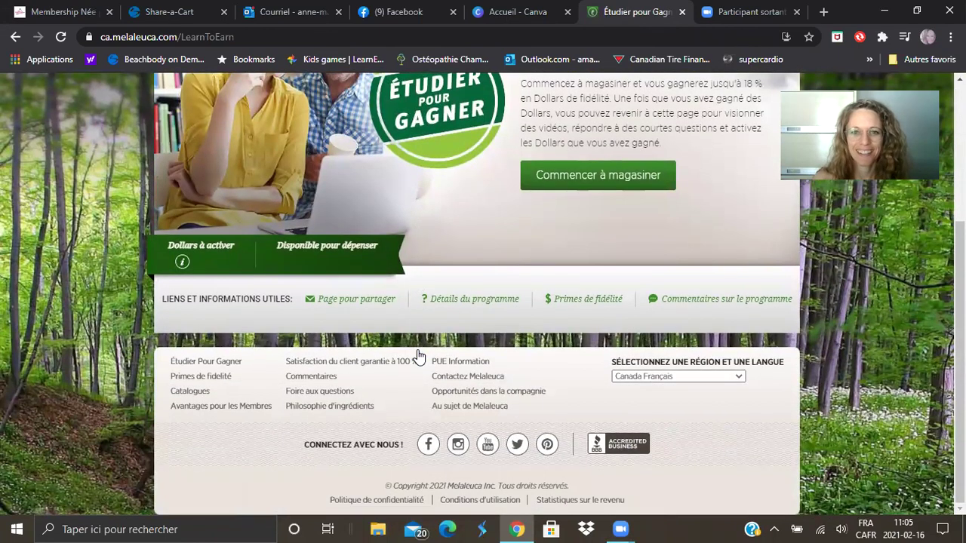
scroll(607, 291, down, 3)
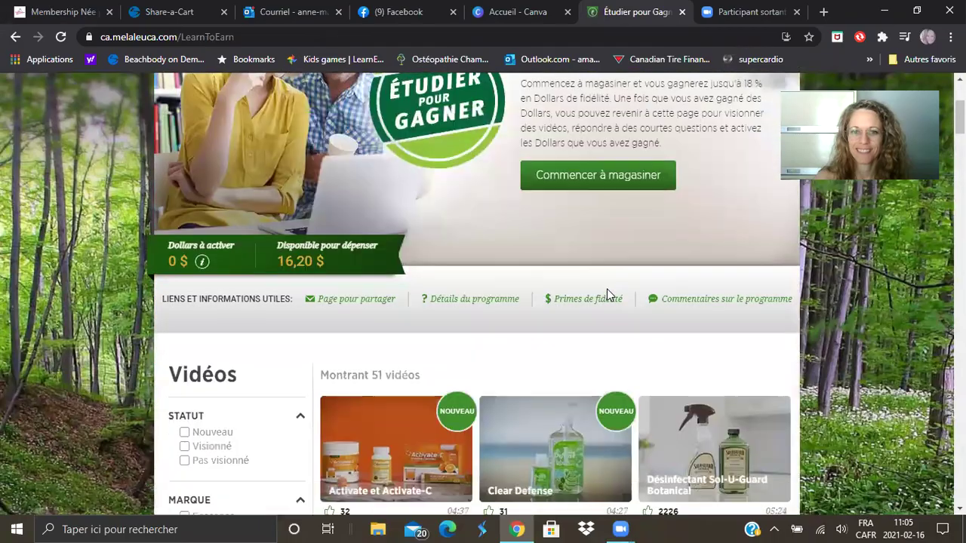
scroll(606, 288, down, 8)
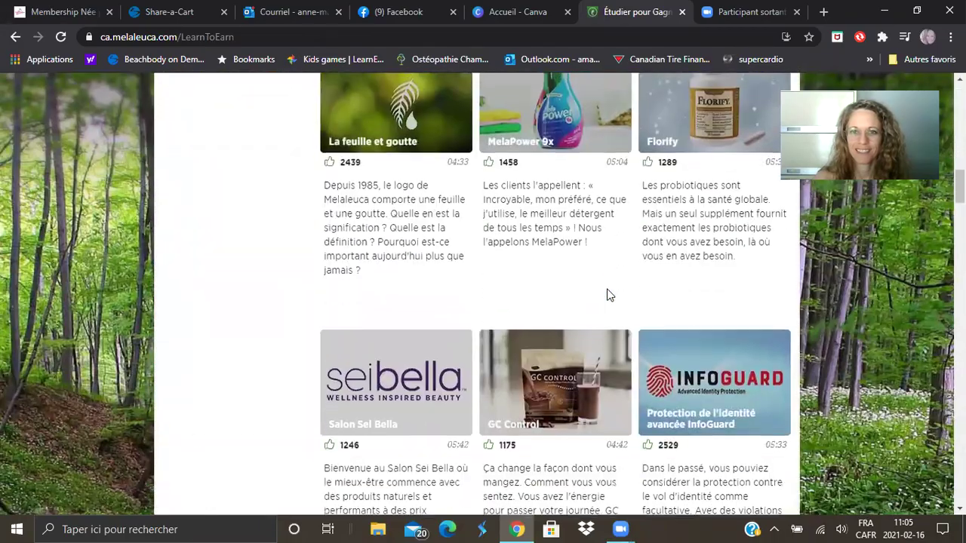
scroll(608, 291, down, 12)
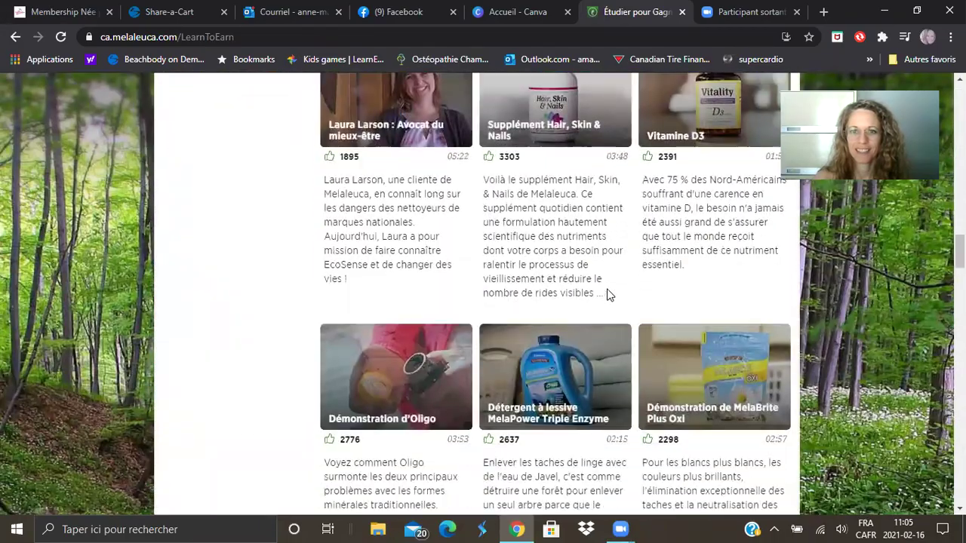
scroll(606, 288, down, 10)
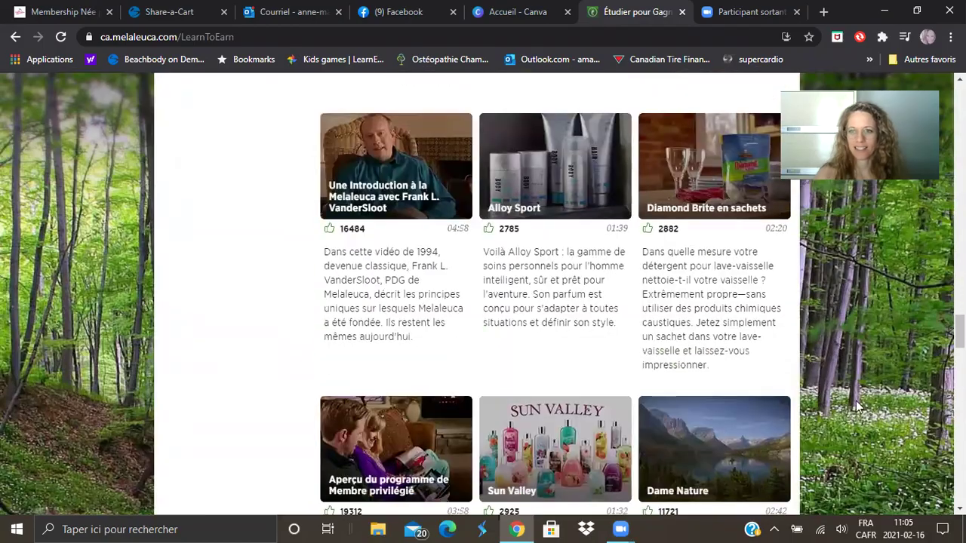
drag(960, 331, 959, 84)
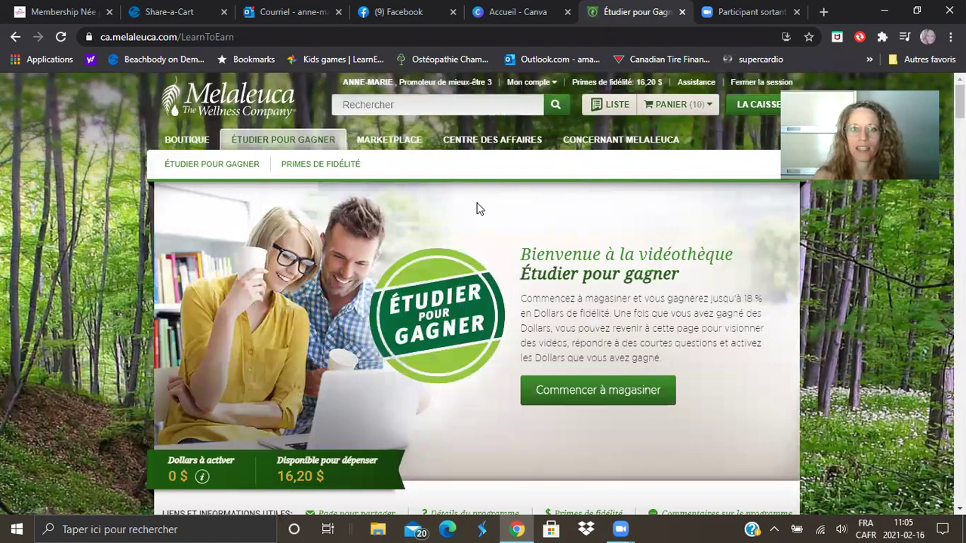
Return to the Centre des affaires home page and review its promotions, product launches, business announcements and Fondations video link.
click(517, 143)
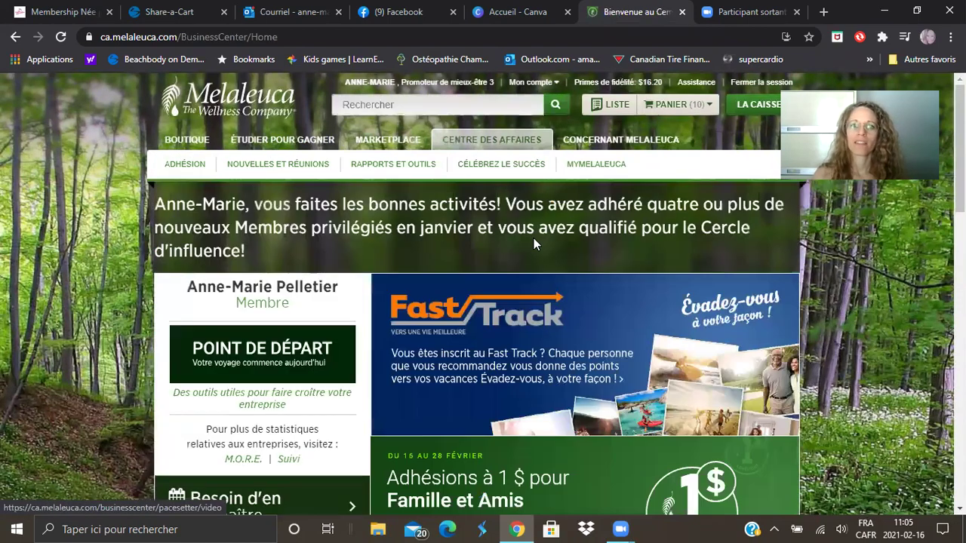
scroll(497, 369, down, 6)
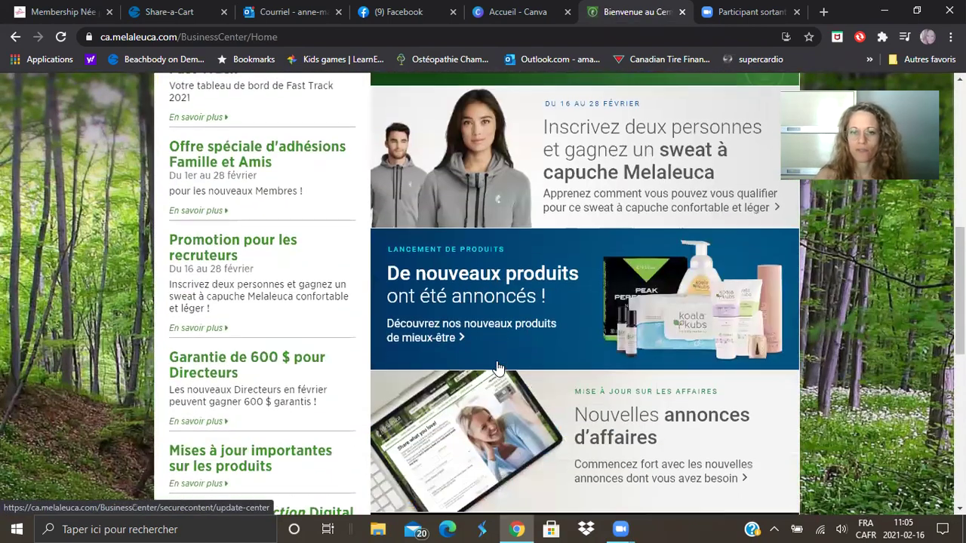
scroll(498, 370, down, 5)
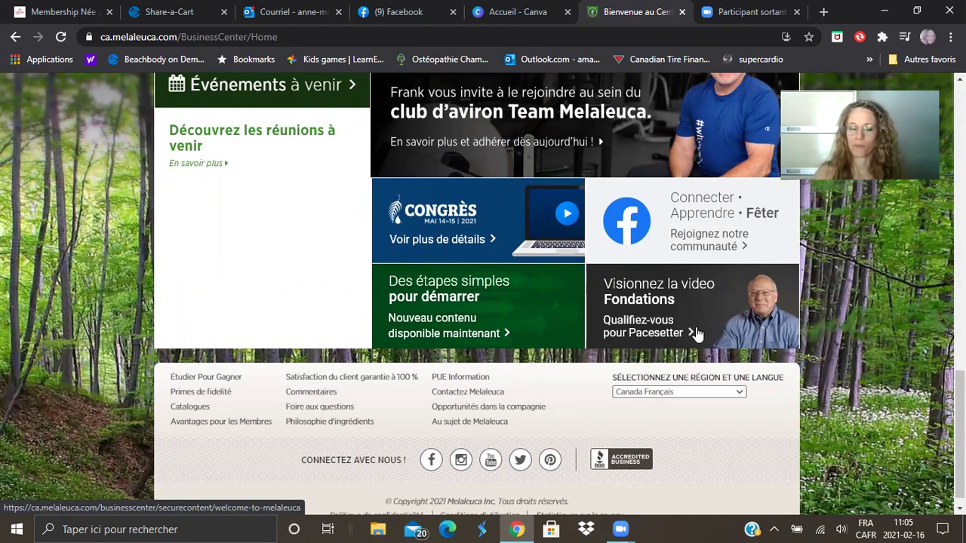
scroll(697, 335, down, 1)
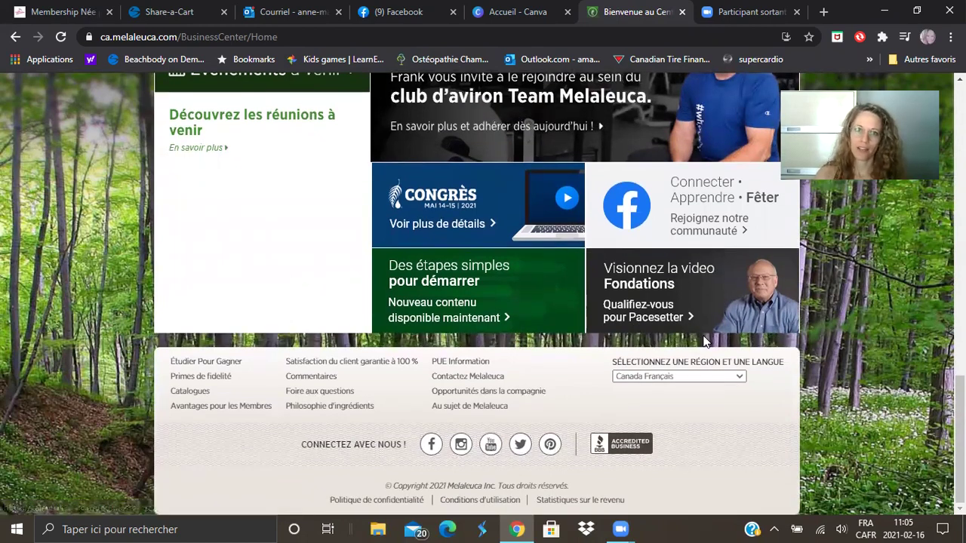
scroll(702, 336, up, 4)
scroll(385, 420, up, 12)
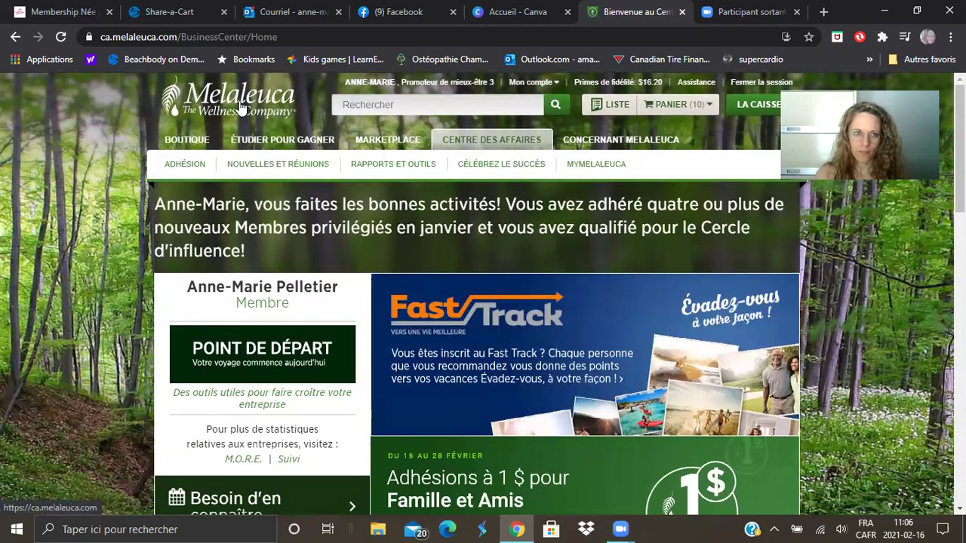
Reopen Étudier pour gagner and examine the loyalty dollar balances, the video filters and the newest videos.
mouse_move(280, 145)
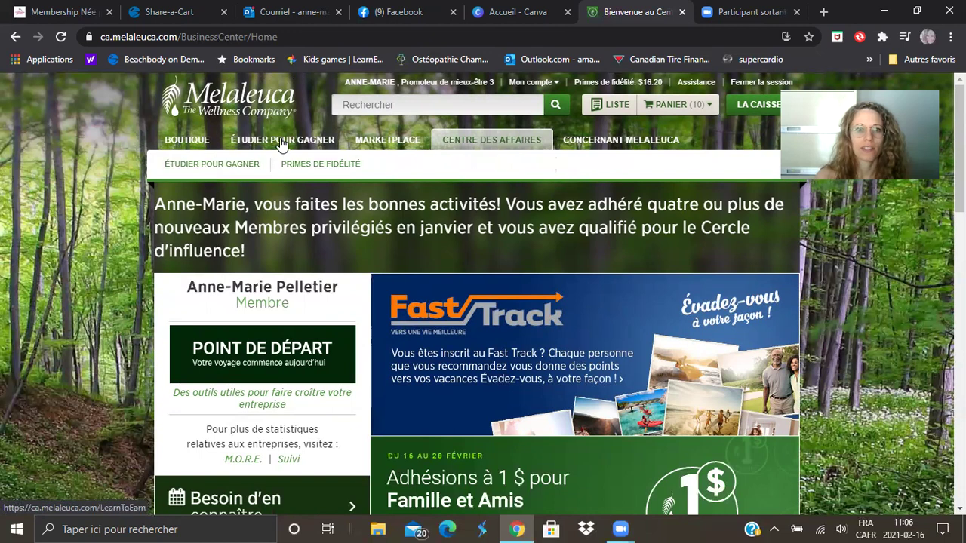
click(281, 145)
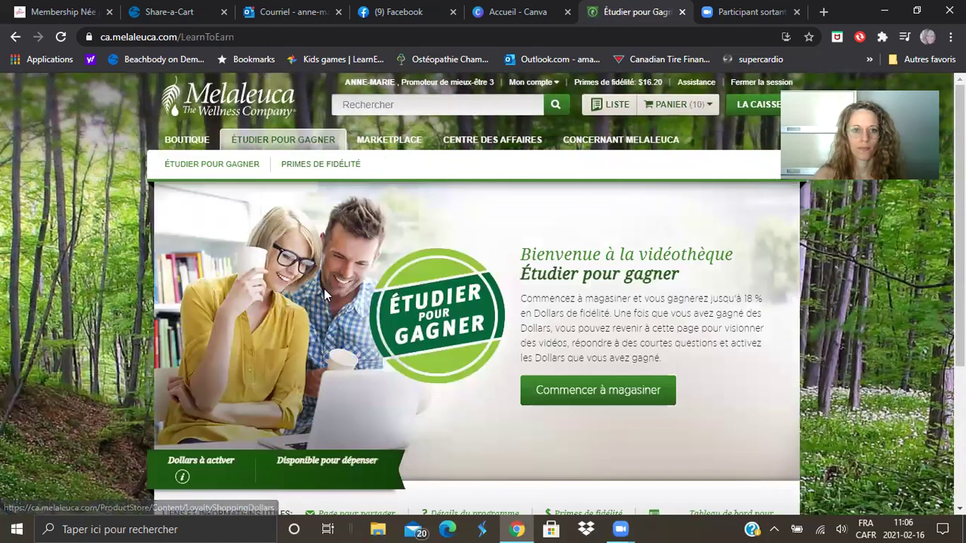
scroll(325, 294, down, 2)
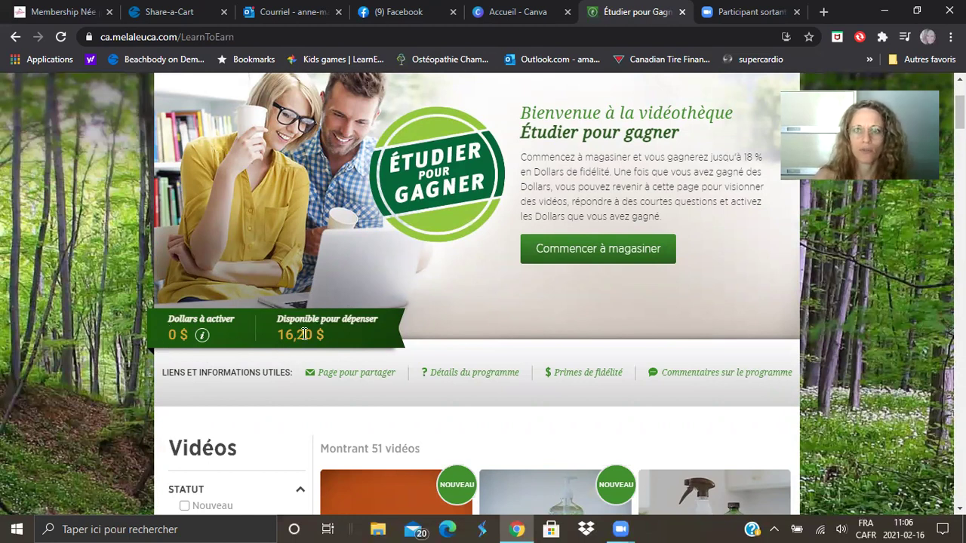
scroll(342, 327, down, 3)
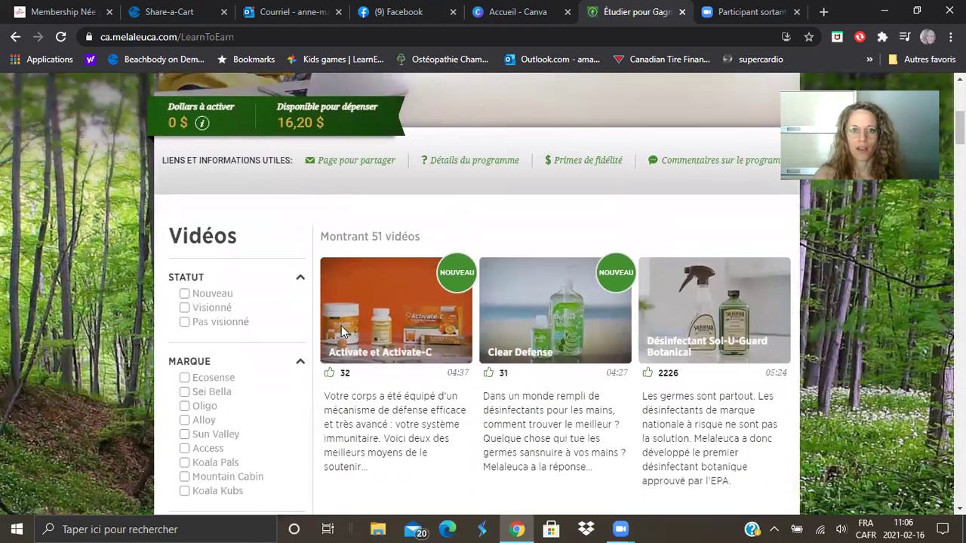
scroll(341, 329, down, 1)
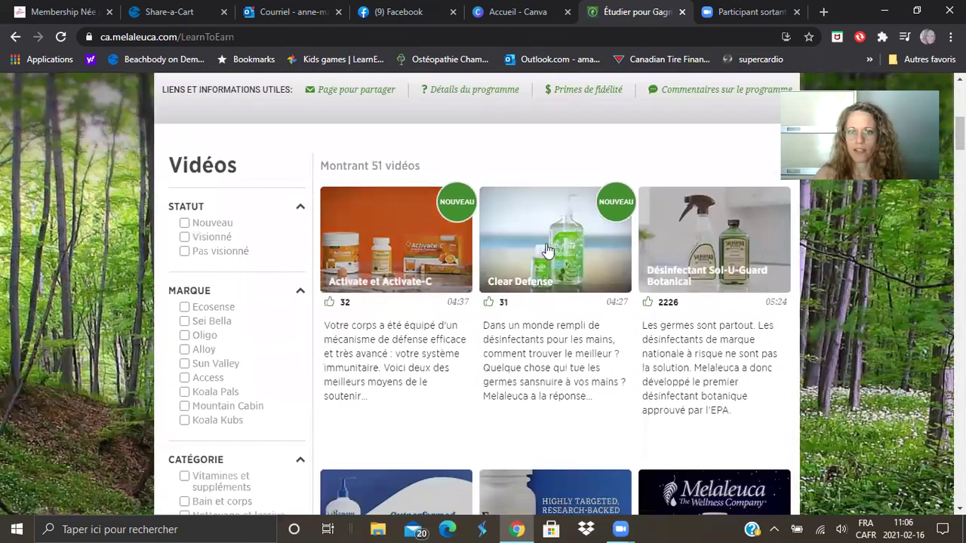
scroll(559, 227, down, 3)
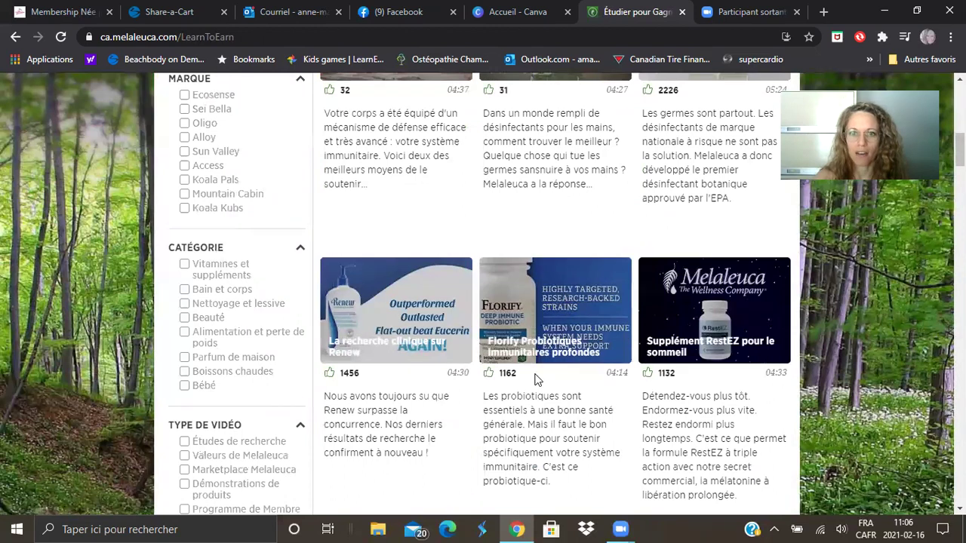
scroll(538, 379, up, 2)
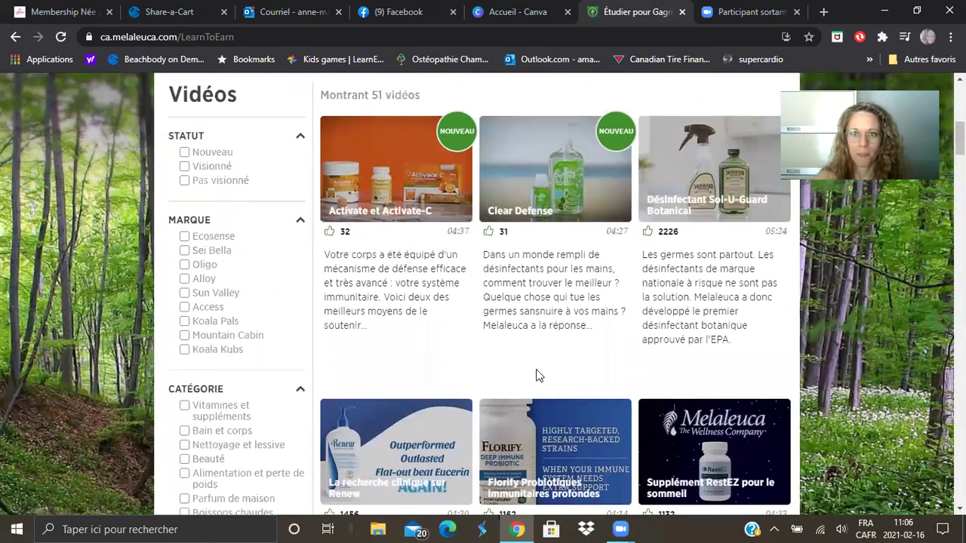
scroll(539, 376, up, 1)
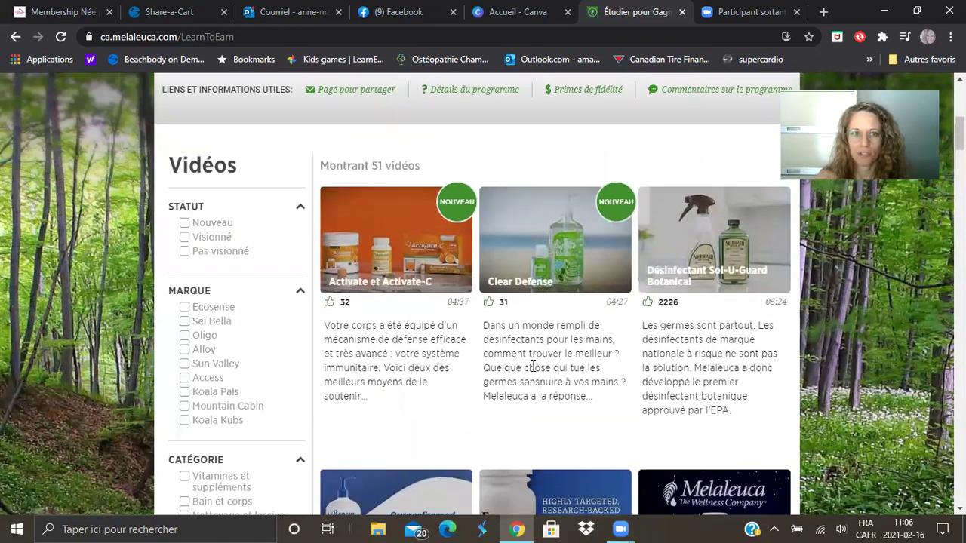
Look over the product videos as far as the MelaPower 9x and Florify row, and go back to the loyalty dollar balances.
scroll(533, 367, down, 7)
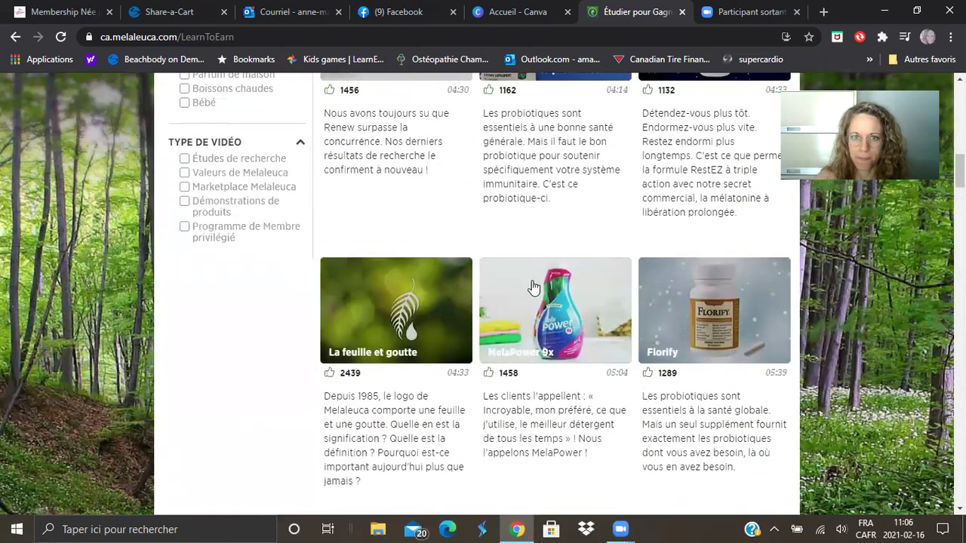
scroll(425, 285, up, 4)
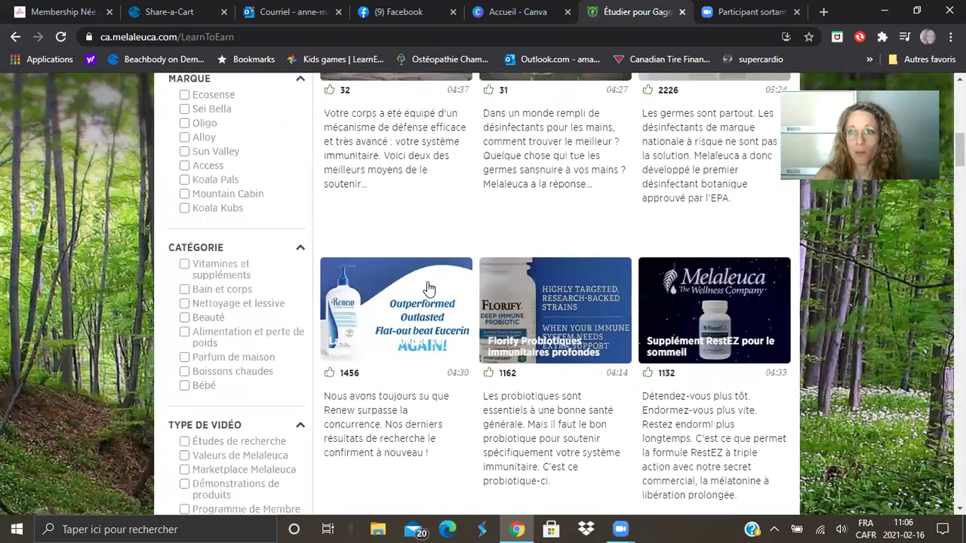
scroll(428, 287, up, 2)
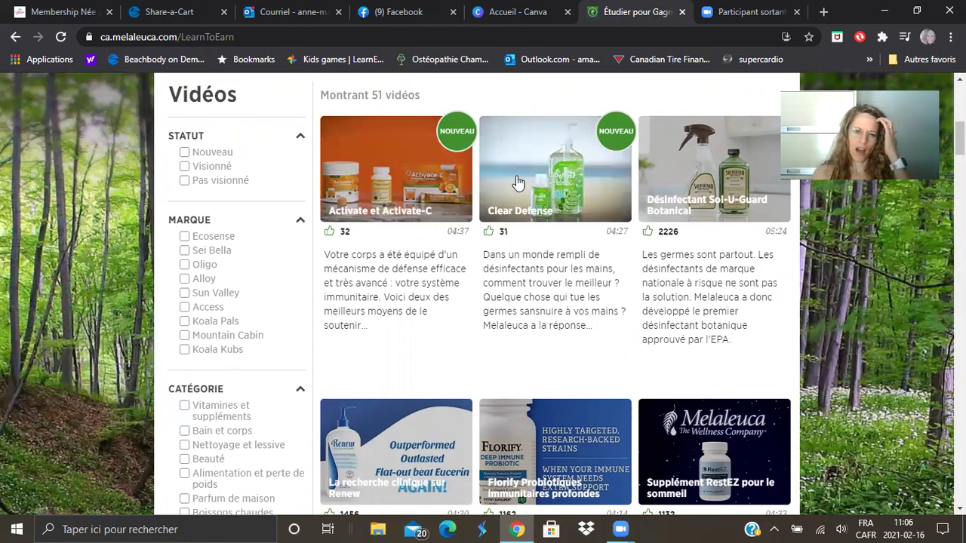
scroll(530, 245, down, 2)
scroll(527, 238, down, 5)
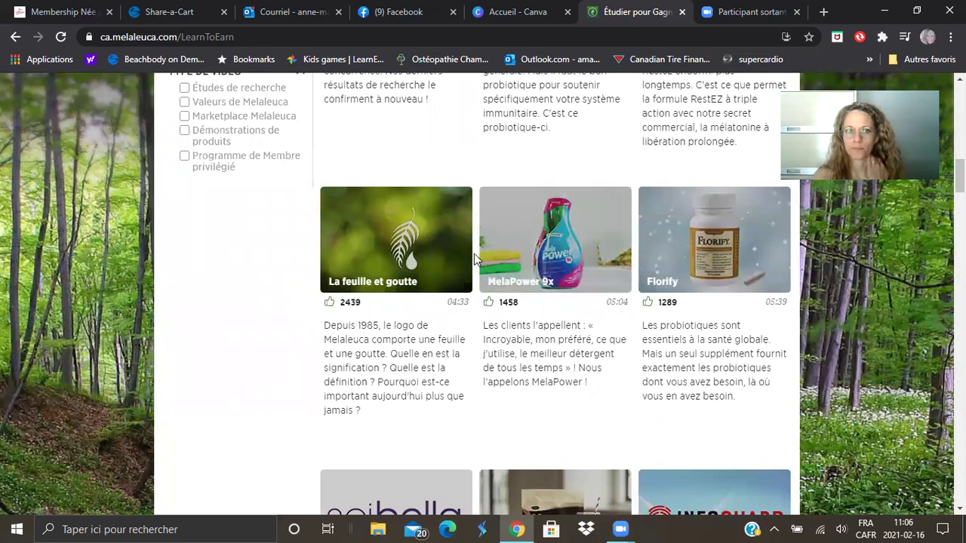
scroll(392, 358, up, 4)
scroll(393, 358, up, 8)
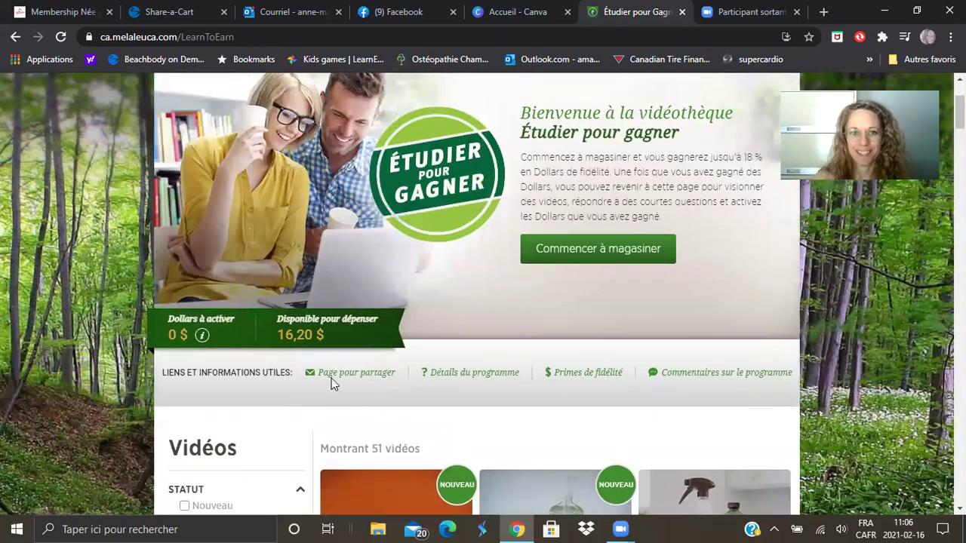
scroll(316, 332, up, 1)
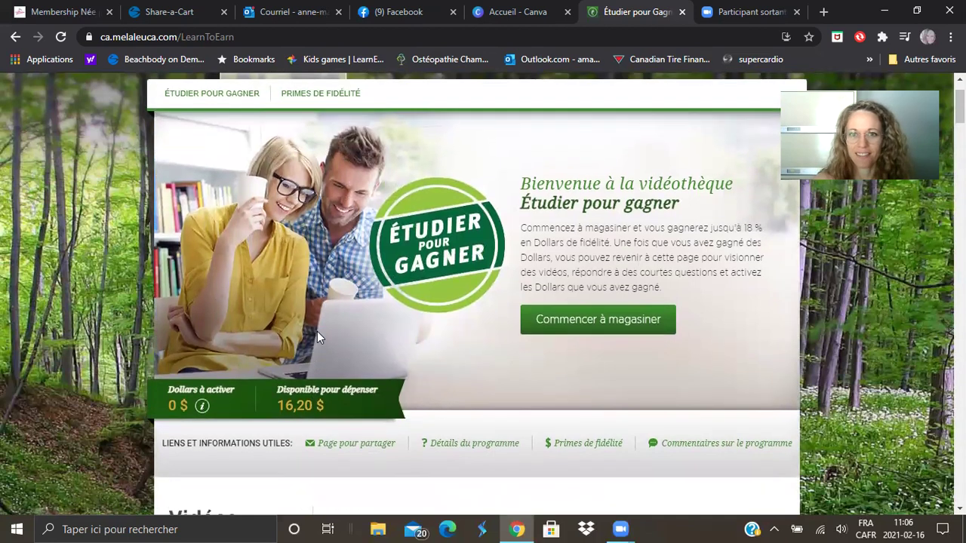
Open the Primes de fidélité page and read how loyalty dollars are earned, spent and applied at checkout.
click(324, 93)
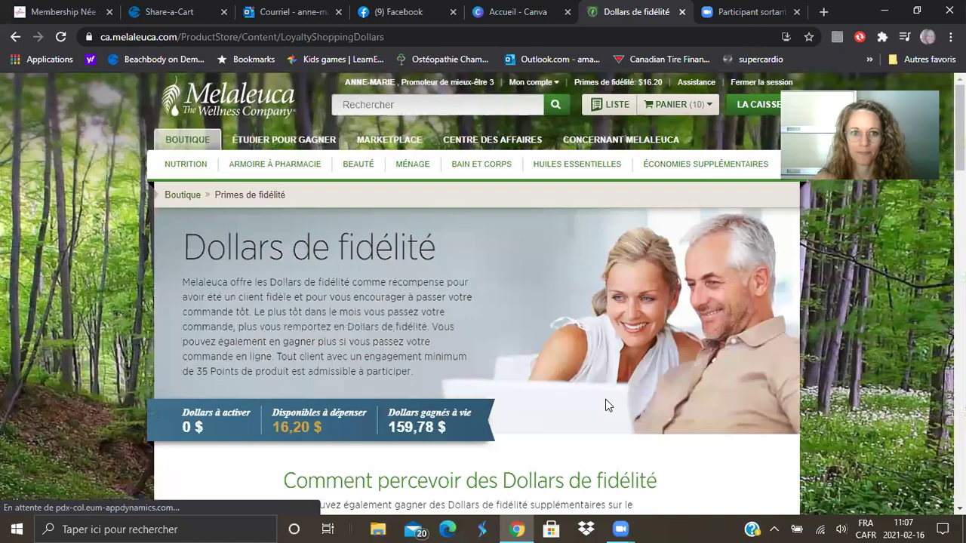
scroll(608, 406, down, 2)
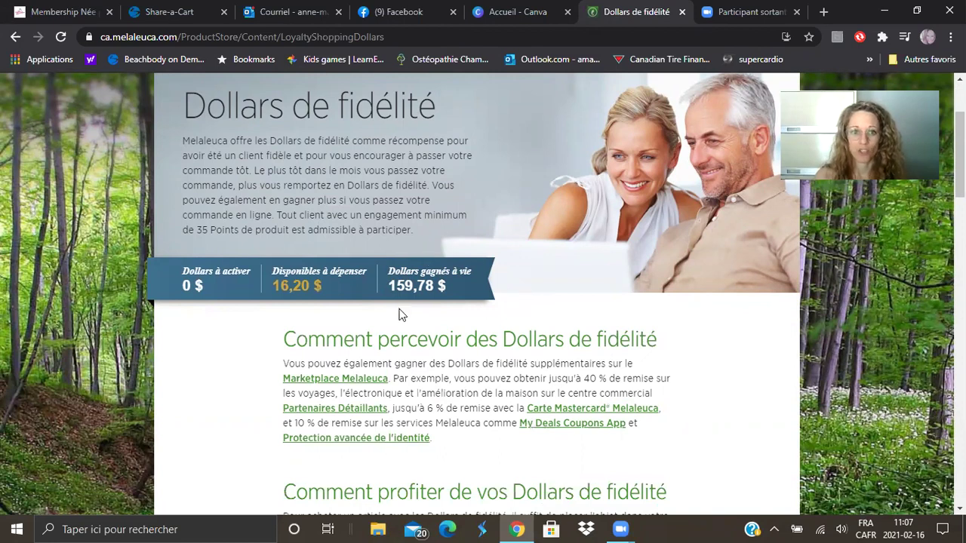
scroll(358, 473, down, 3)
scroll(363, 469, down, 2)
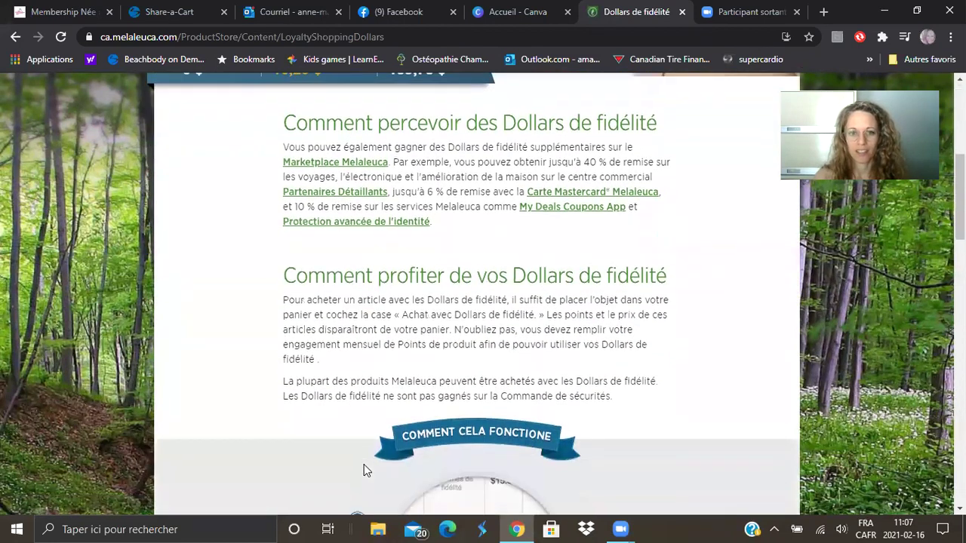
scroll(364, 468, down, 3)
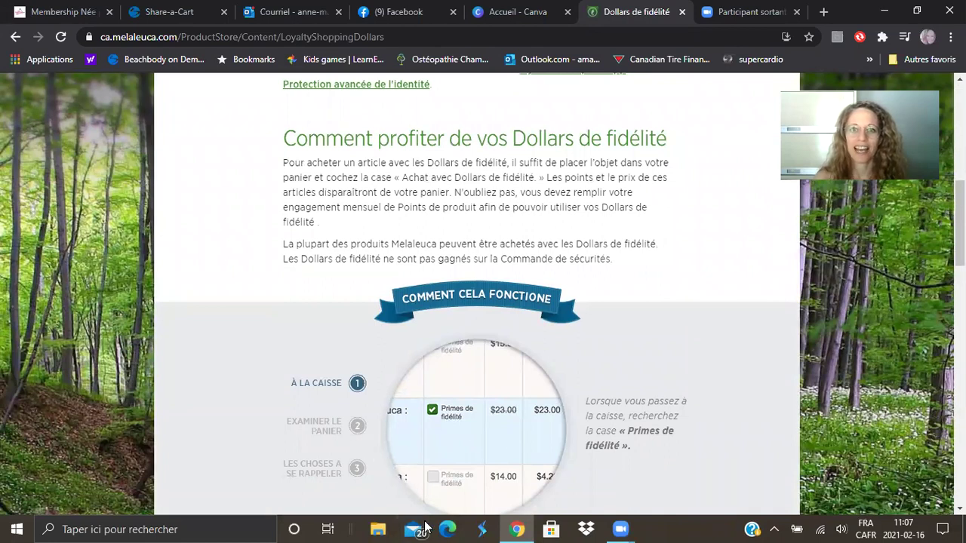
scroll(471, 437, down, 2)
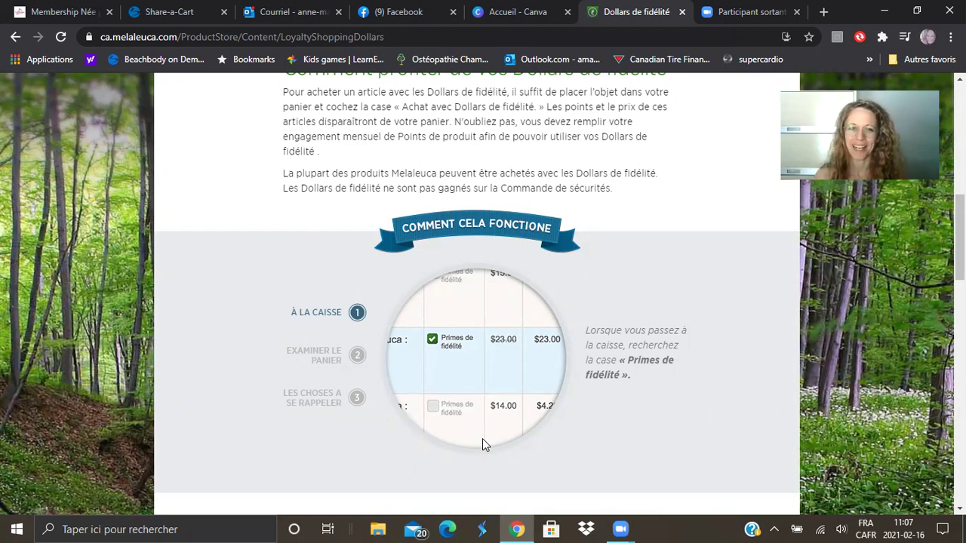
scroll(483, 439, up, 1)
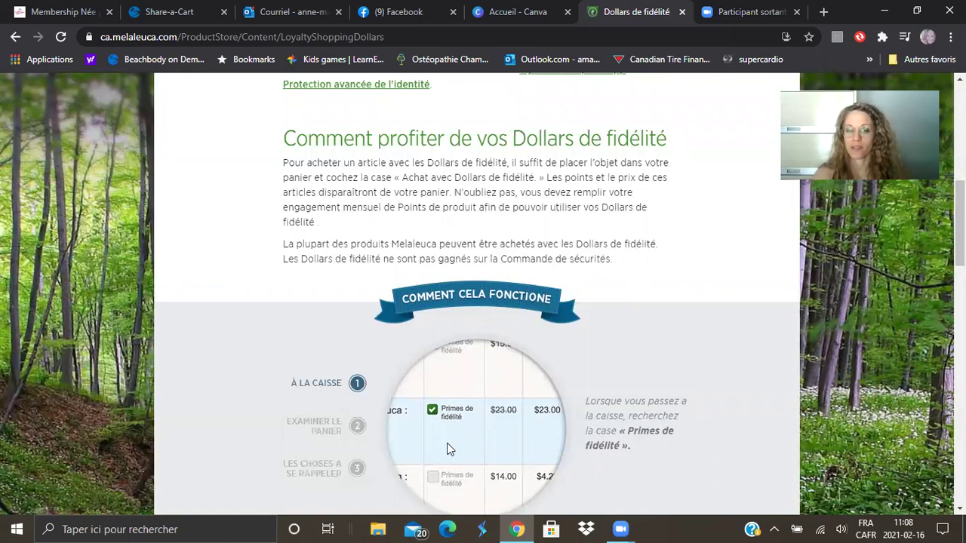
scroll(446, 438, down, 1)
scroll(447, 449, down, 3)
scroll(447, 449, up, 7)
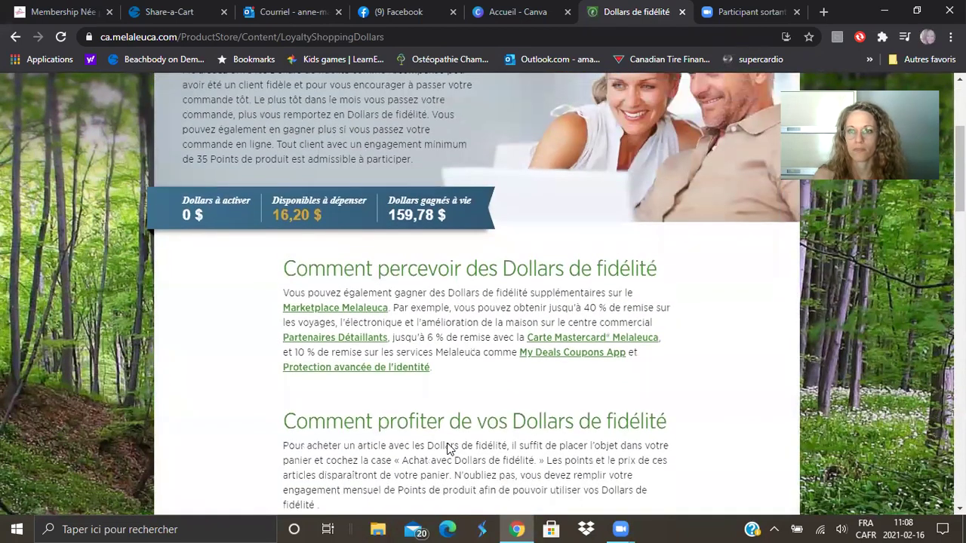
scroll(448, 449, up, 3)
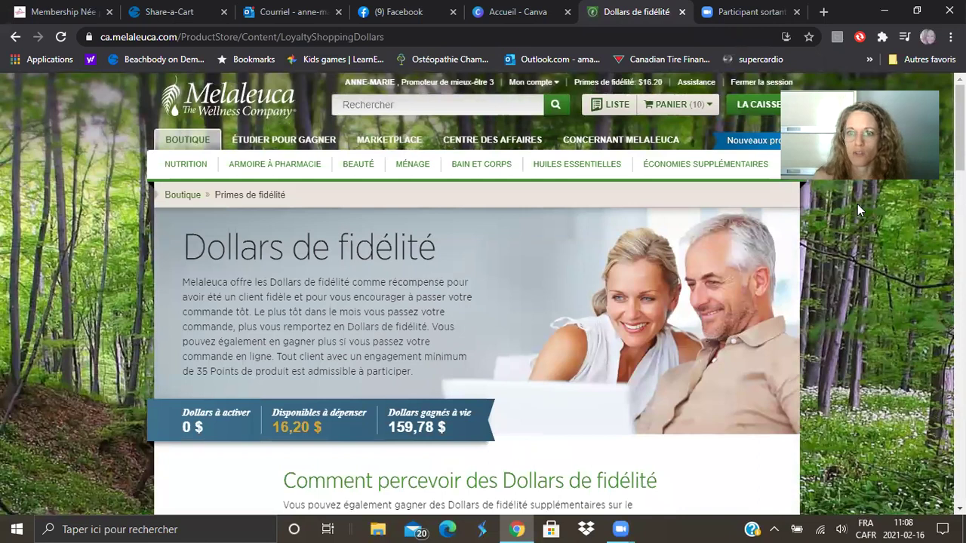
Preview the cart's items and totals, and proceed to the full Panier page.
mouse_move(681, 107)
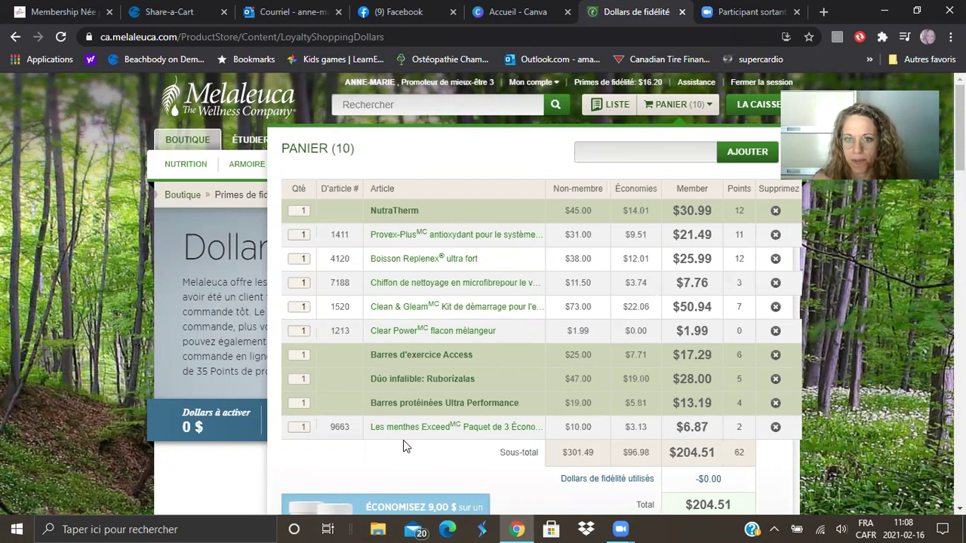
scroll(403, 440, down, 2)
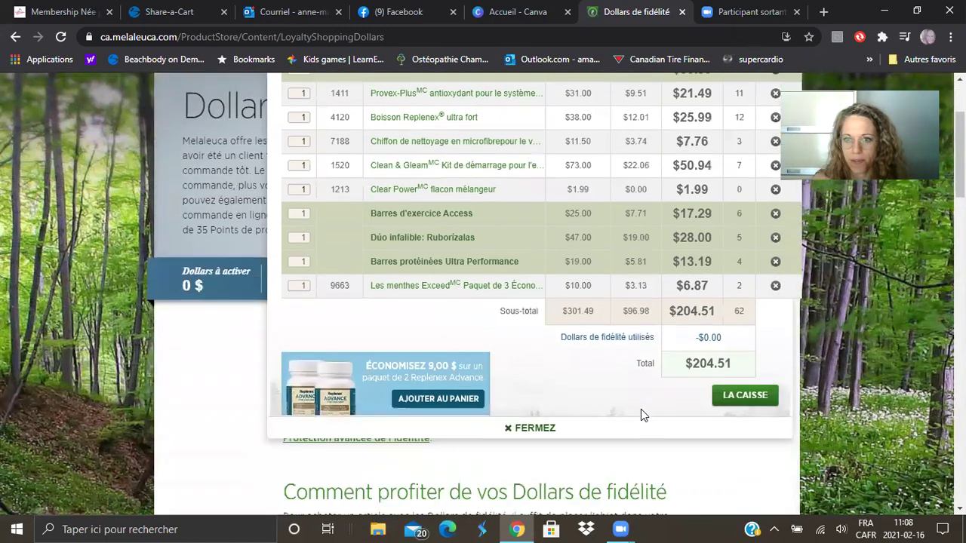
click(757, 402)
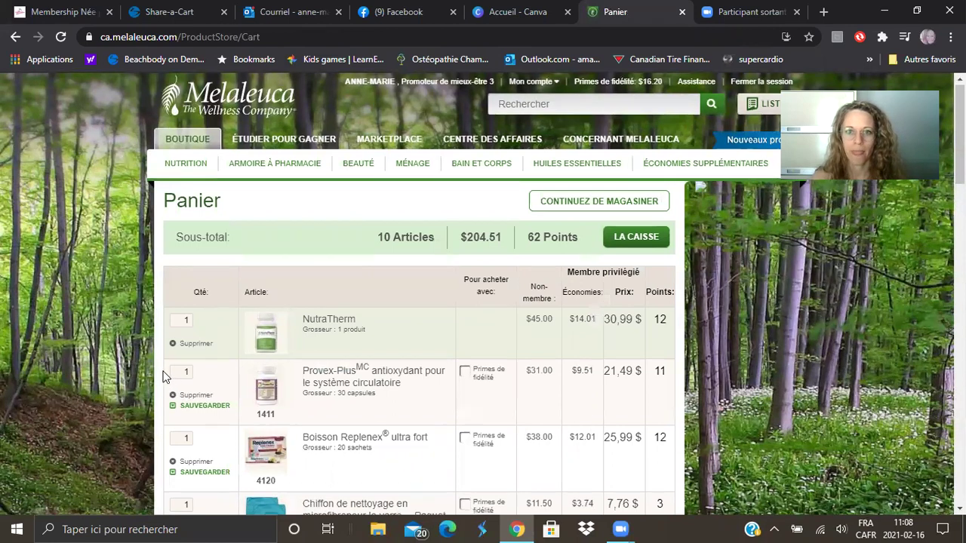
Look over the cart's items, configurations, member prices, points and totals, and which items can be bought with loyalty dollars.
scroll(196, 361, down, 2)
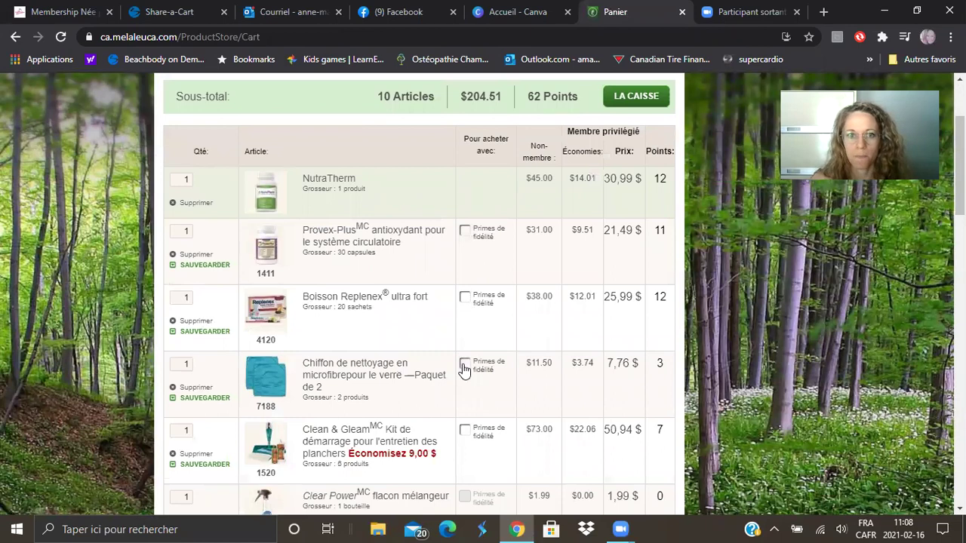
scroll(453, 445, down, 1)
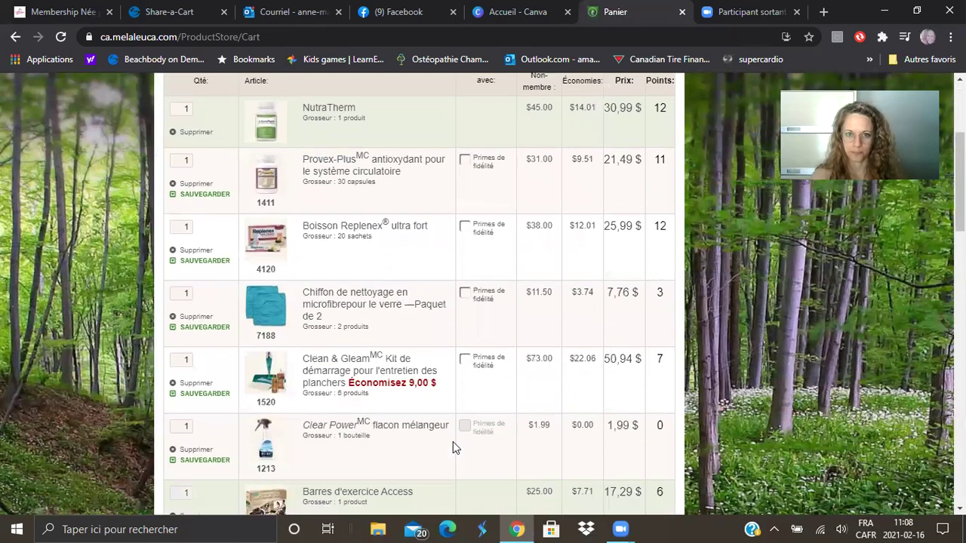
scroll(449, 440, down, 2)
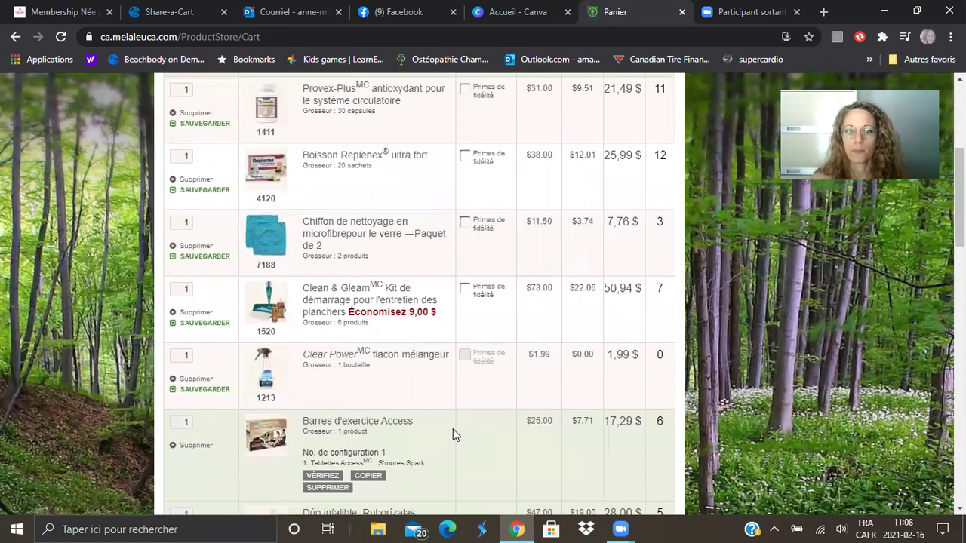
scroll(455, 433, down, 5)
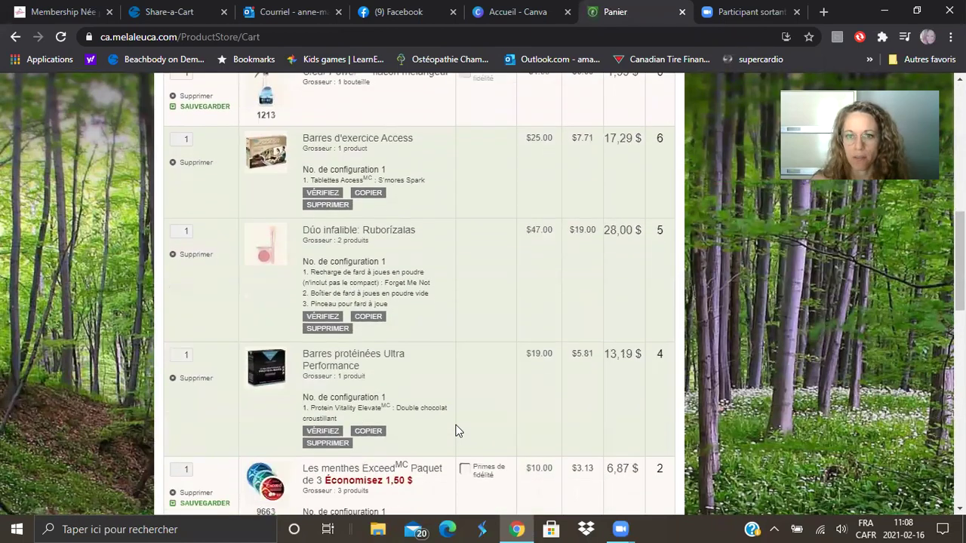
scroll(455, 430, down, 3)
scroll(471, 408, down, 1)
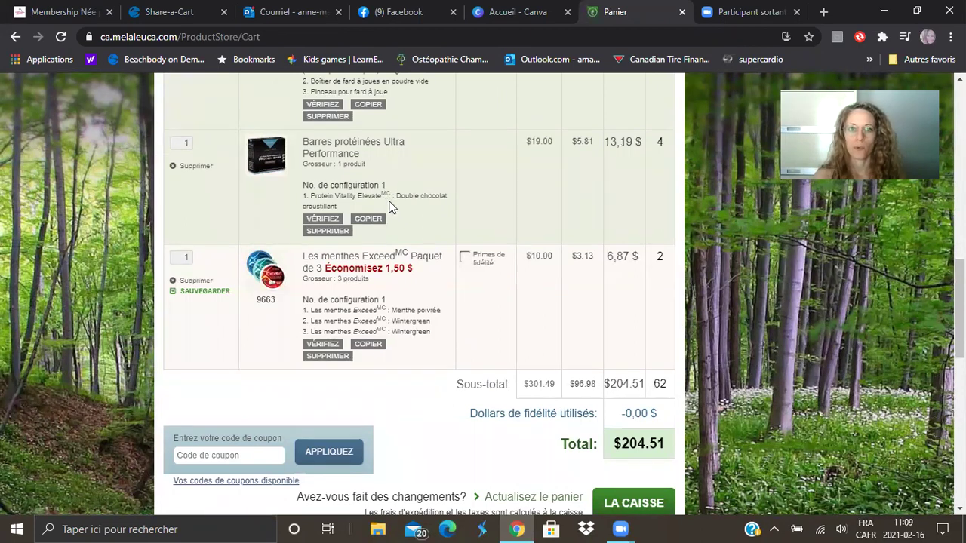
scroll(388, 213, up, 3)
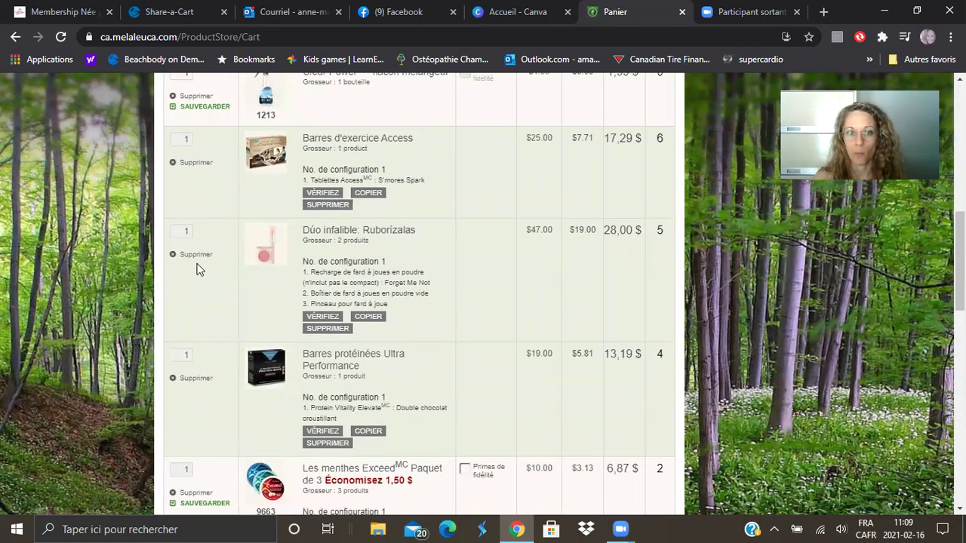
scroll(246, 303, up, 4)
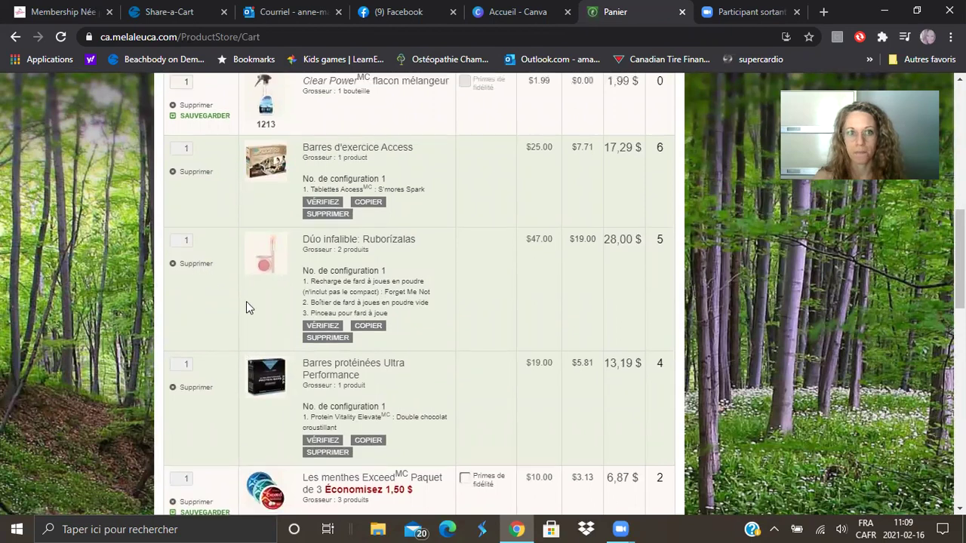
scroll(246, 301, up, 3)
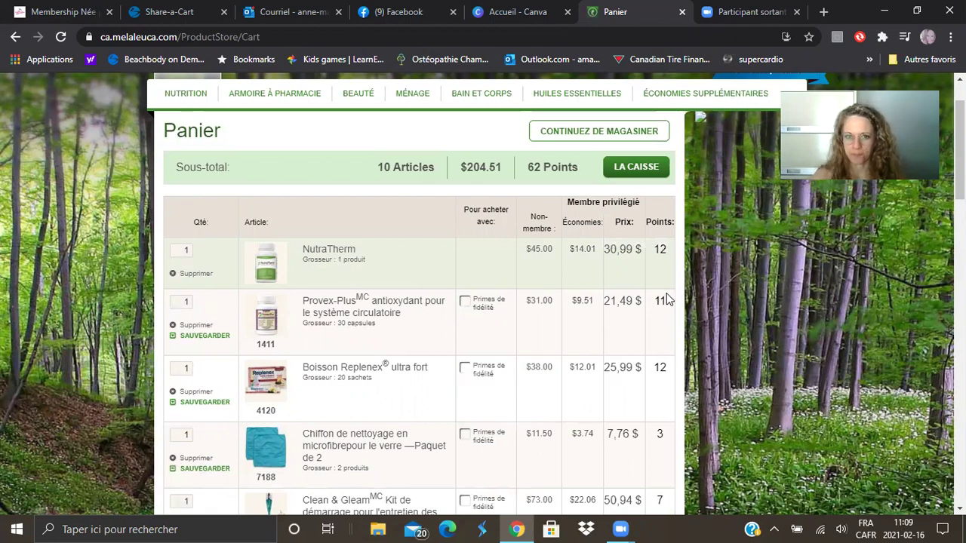
scroll(666, 300, down, 1)
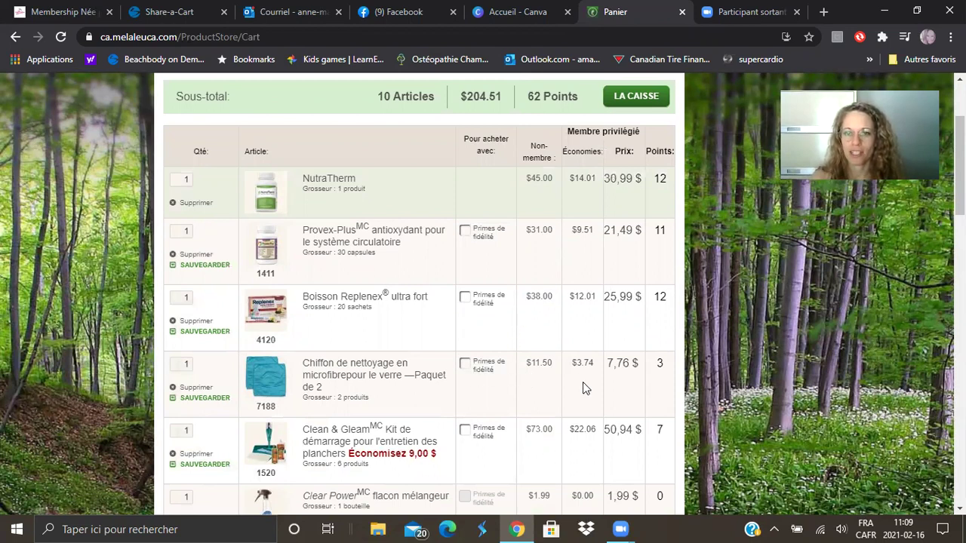
Apply loyalty dollars to the two-pack of microfibre glass cloths and check the updated cart subtotal.
scroll(587, 386, down, 1)
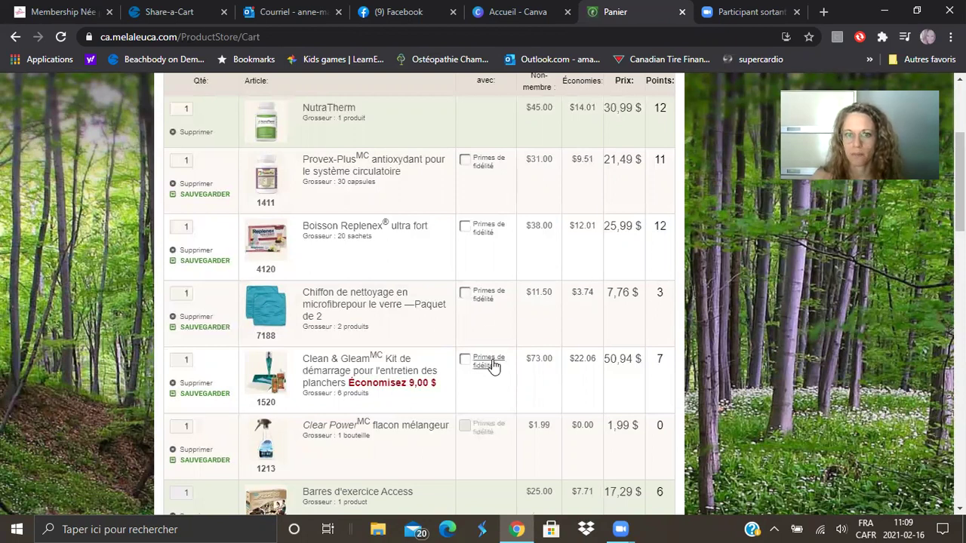
click(464, 292)
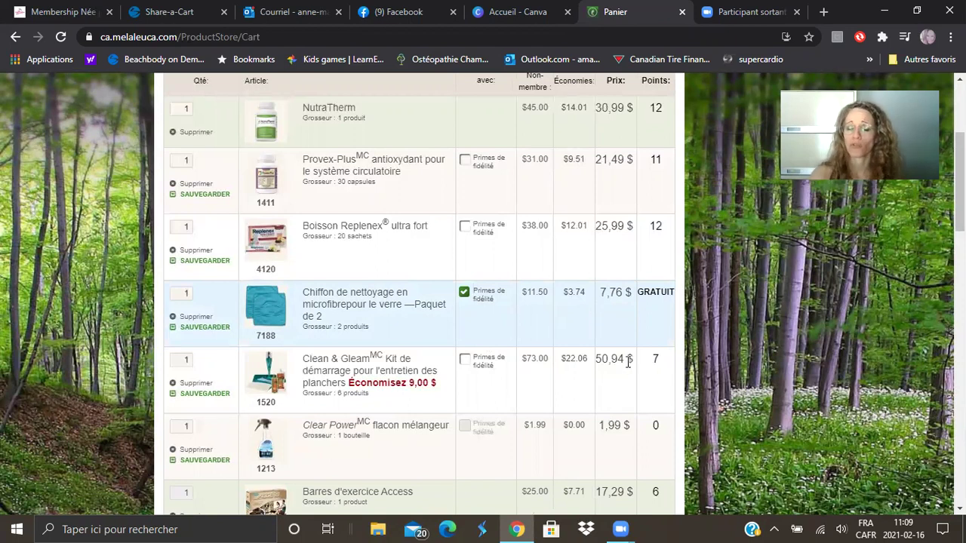
scroll(621, 363, down, 1)
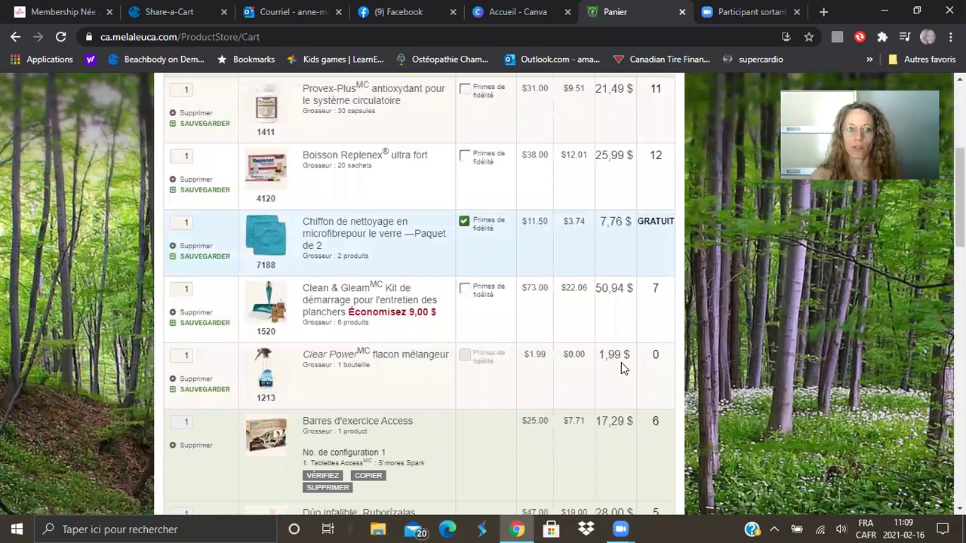
scroll(615, 357, up, 2)
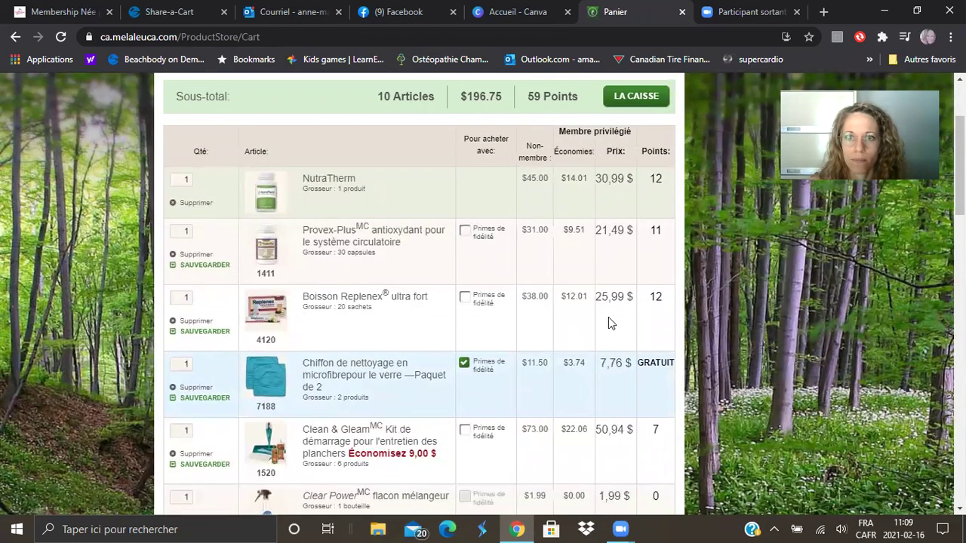
Apply loyalty dollars to the Exceed mints three-pack and check the loyalty dollars used and the order total.
scroll(611, 323, down, 10)
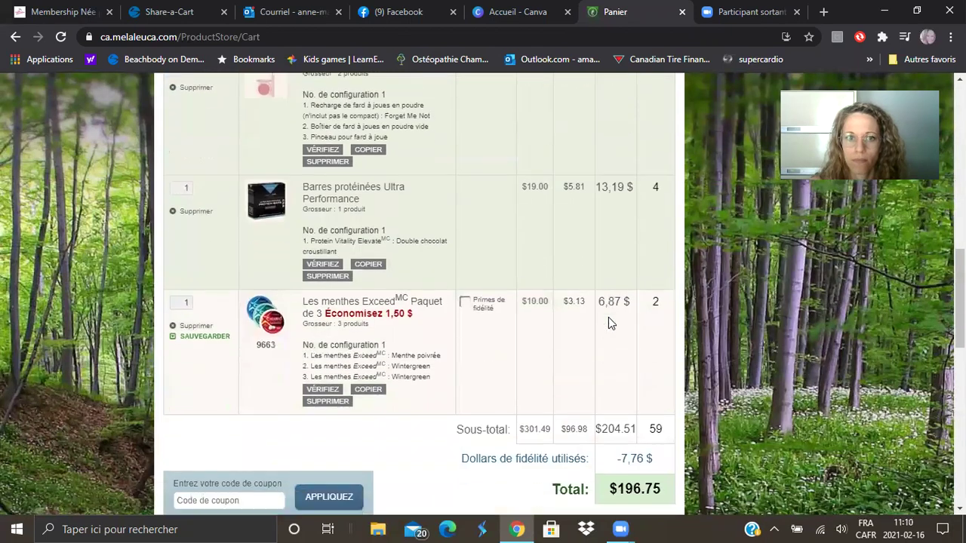
scroll(609, 317, down, 2)
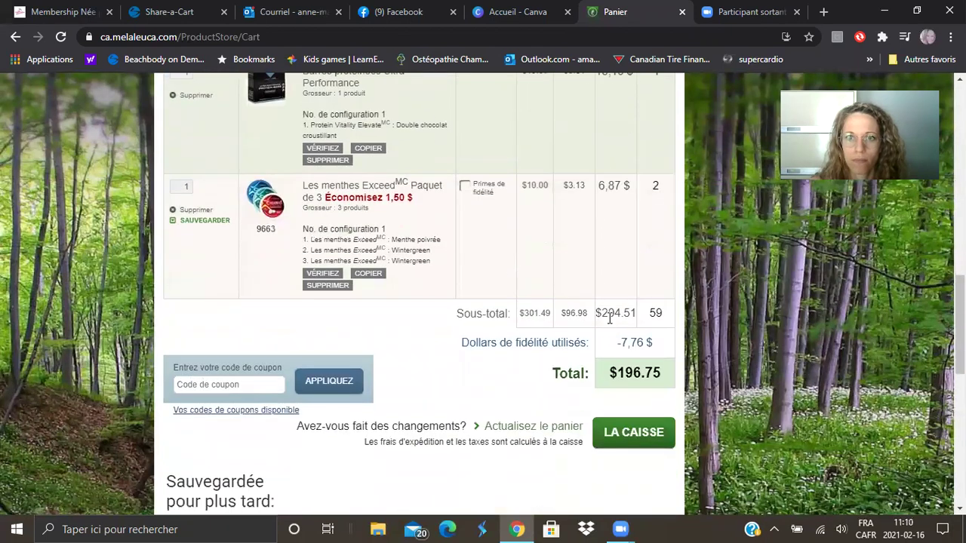
click(465, 187)
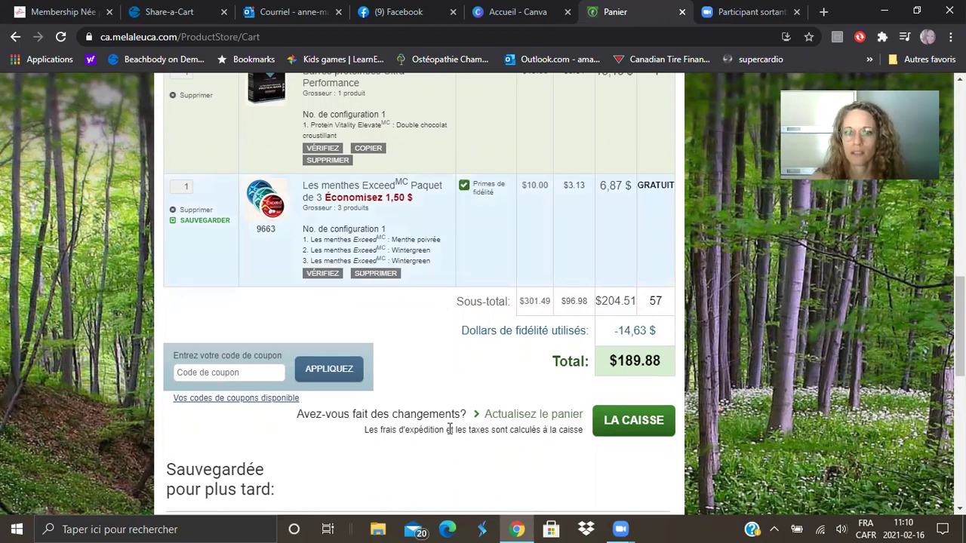
scroll(451, 431, down, 2)
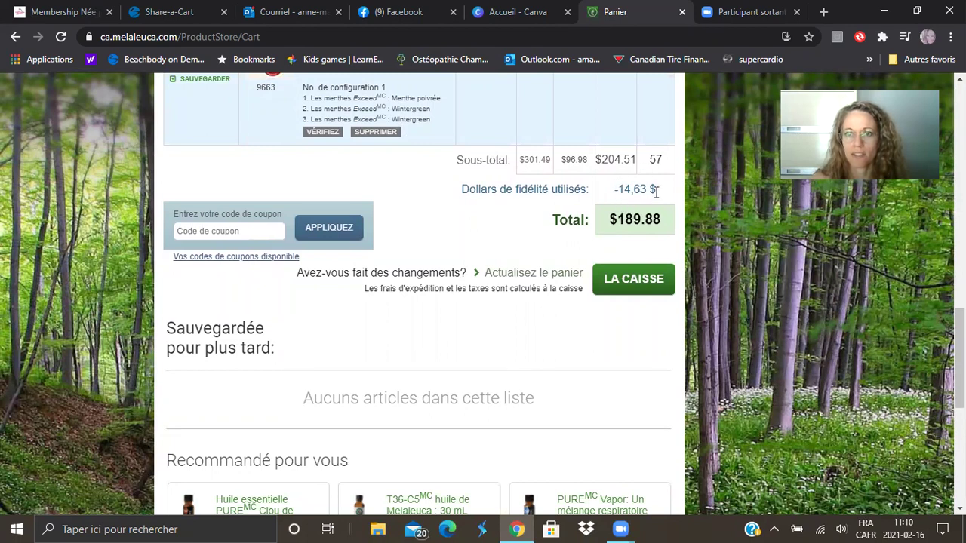
scroll(536, 291, up, 3)
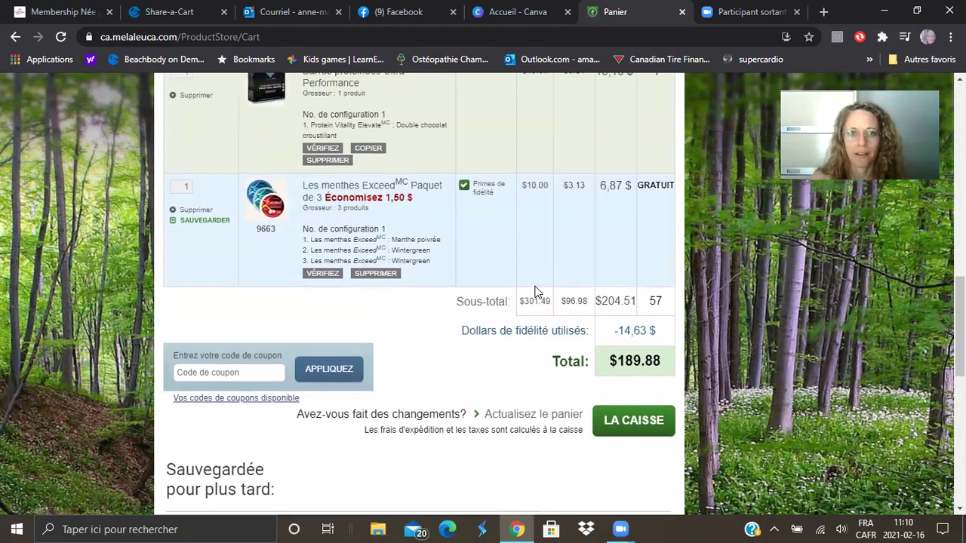
Review the cart items' loyalty dollar options, the recommended products, the member savings and the loyalty dollar summary below the order.
scroll(485, 393, up, 5)
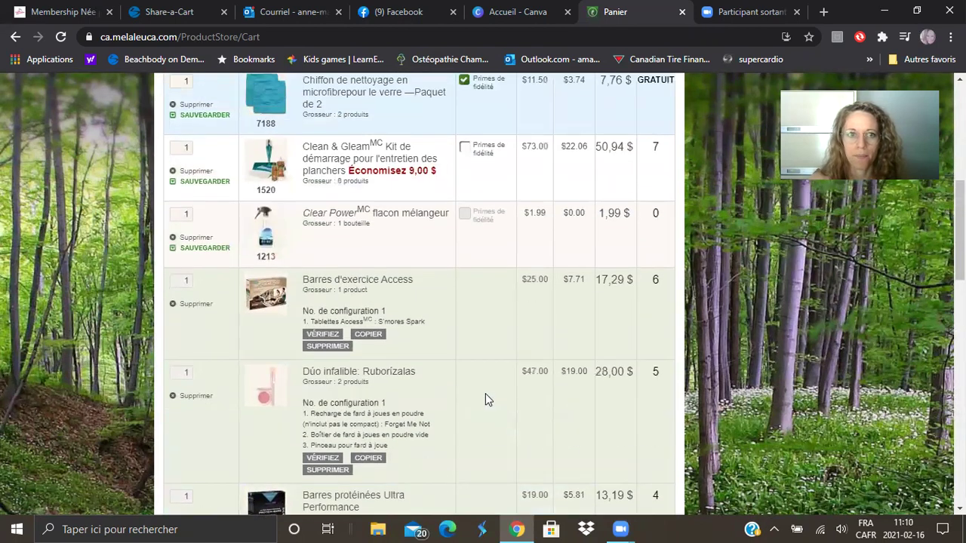
scroll(481, 347, up, 2)
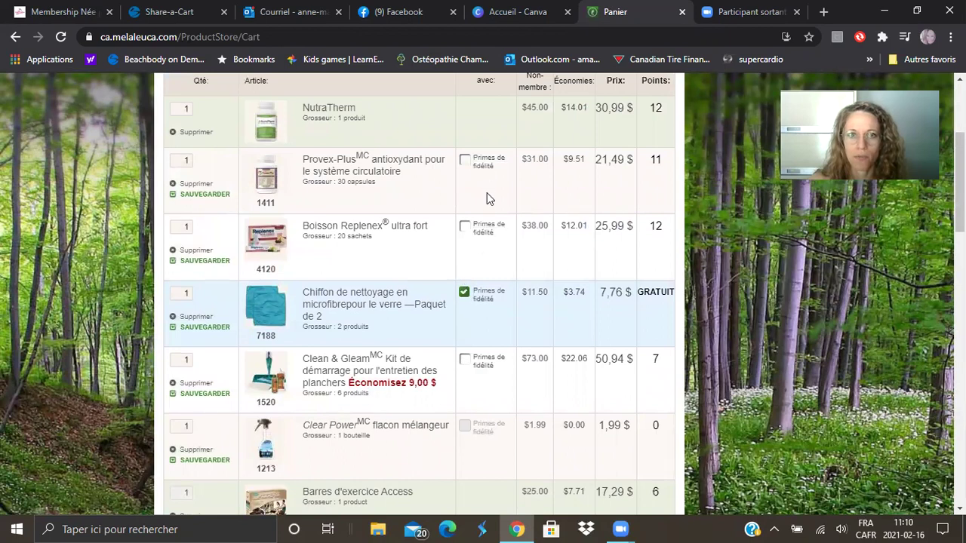
scroll(488, 286, down, 4)
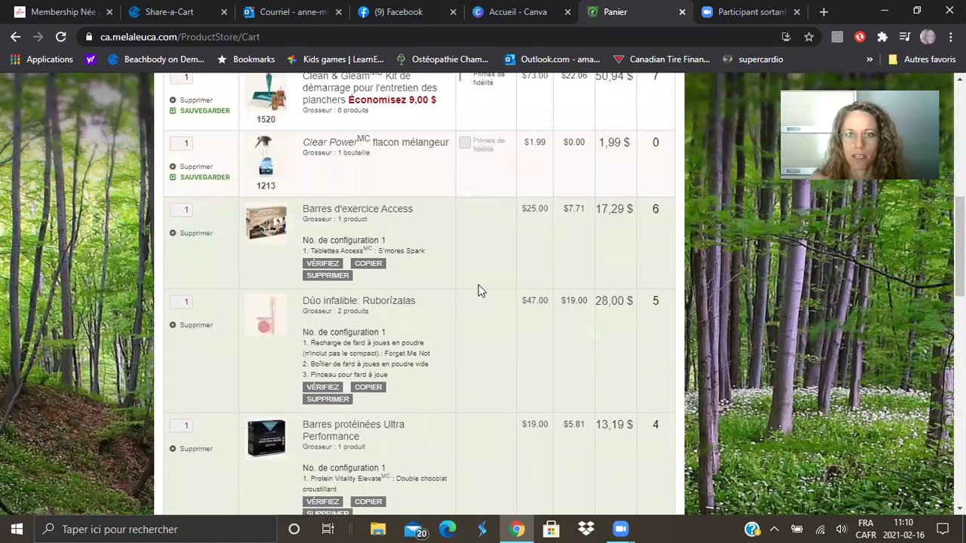
scroll(477, 291, down, 4)
scroll(477, 291, up, 4)
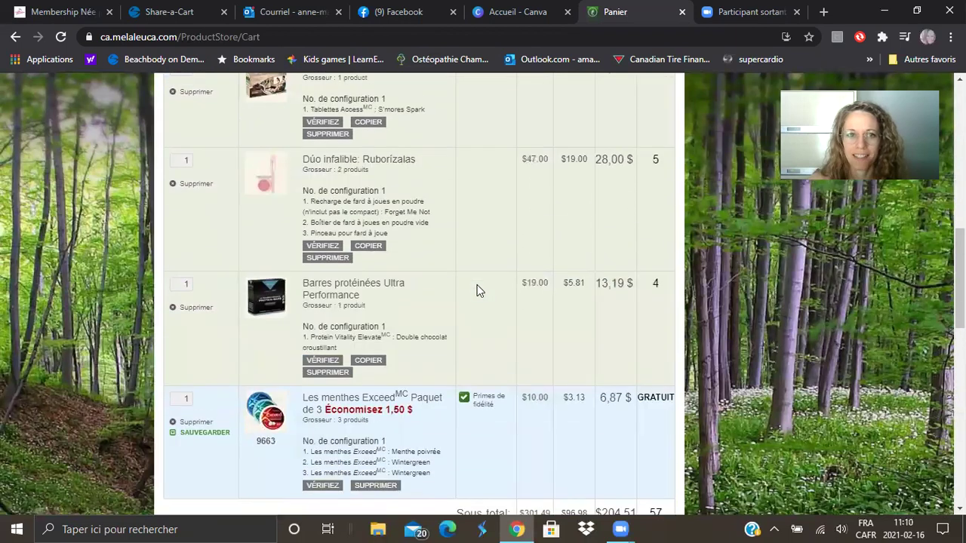
scroll(477, 285, up, 1)
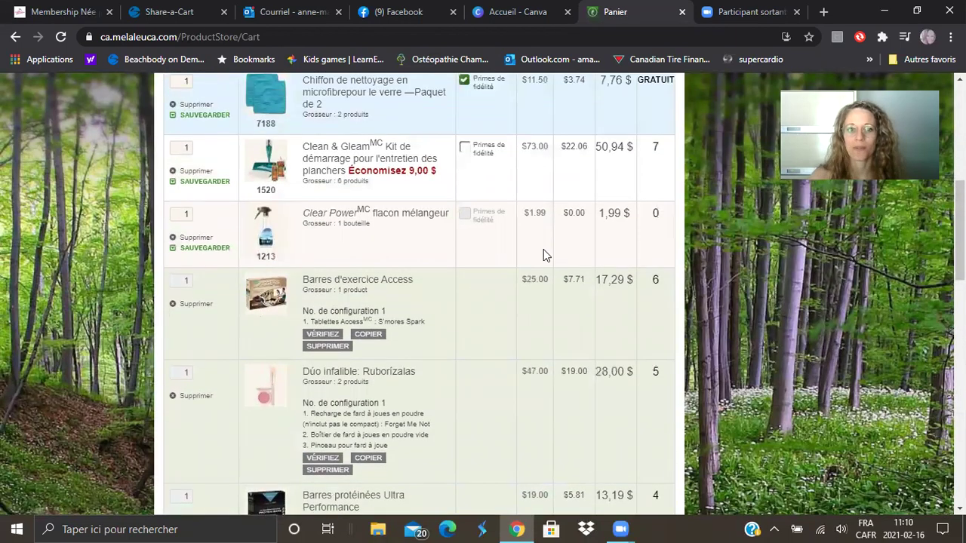
scroll(424, 412, down, 1)
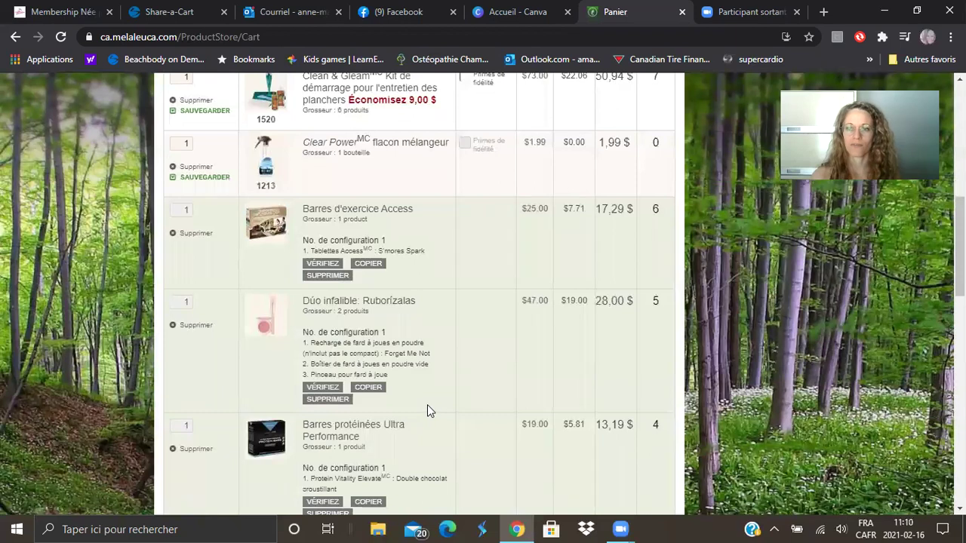
scroll(429, 406, down, 9)
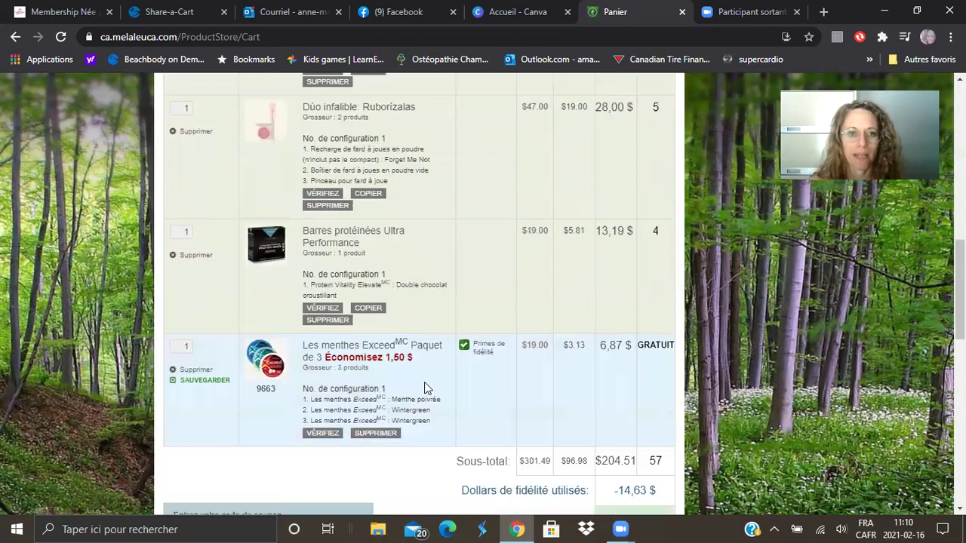
scroll(402, 372, down, 3)
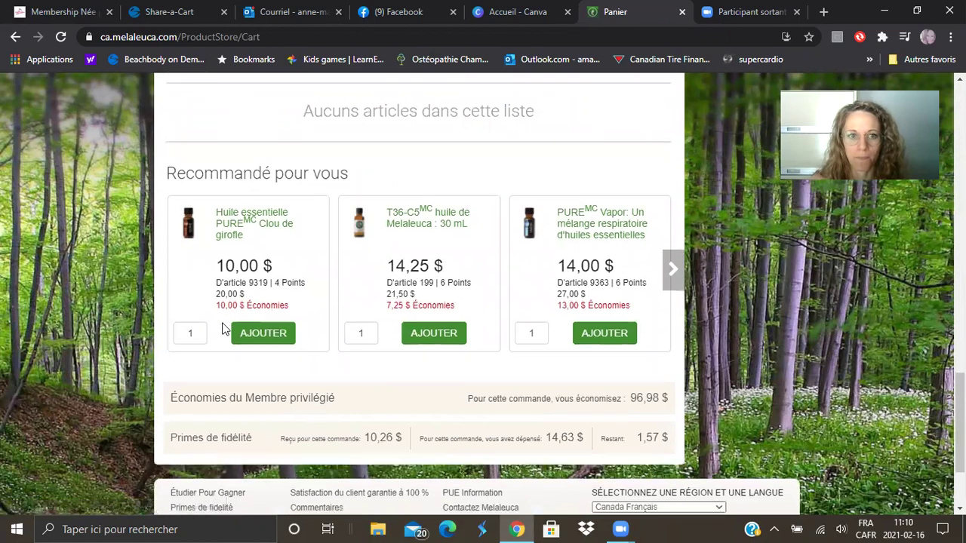
scroll(222, 325, down, 2)
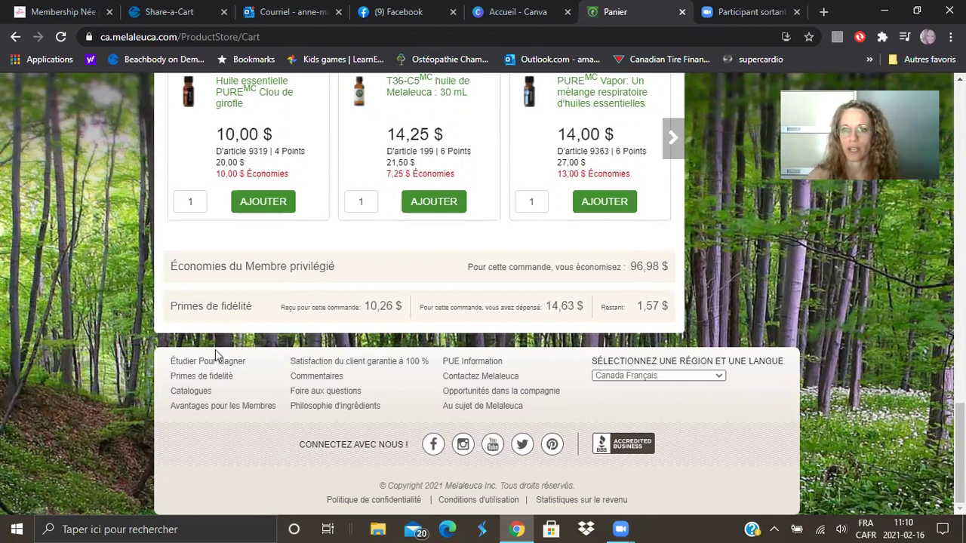
Go back to the two-pack of microfibre glass cloths in the cart and stop paying for it with loyalty dollars.
scroll(212, 362, up, 6)
scroll(204, 370, up, 10)
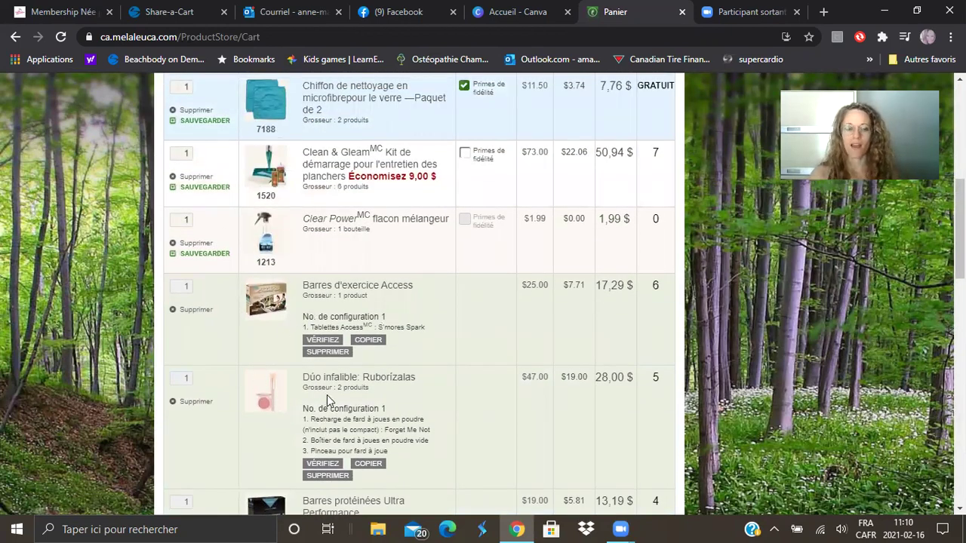
scroll(357, 406, up, 1)
scroll(357, 405, up, 1)
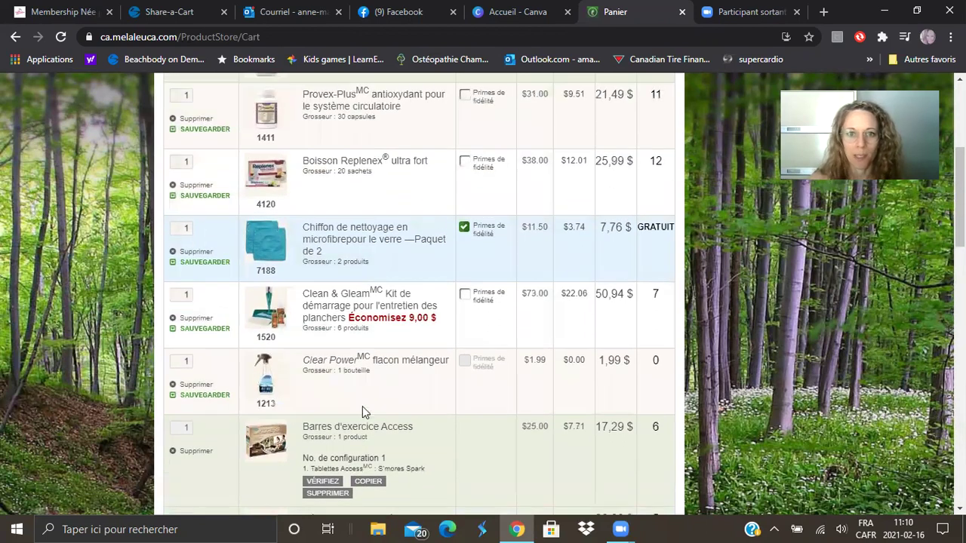
scroll(380, 413, up, 1)
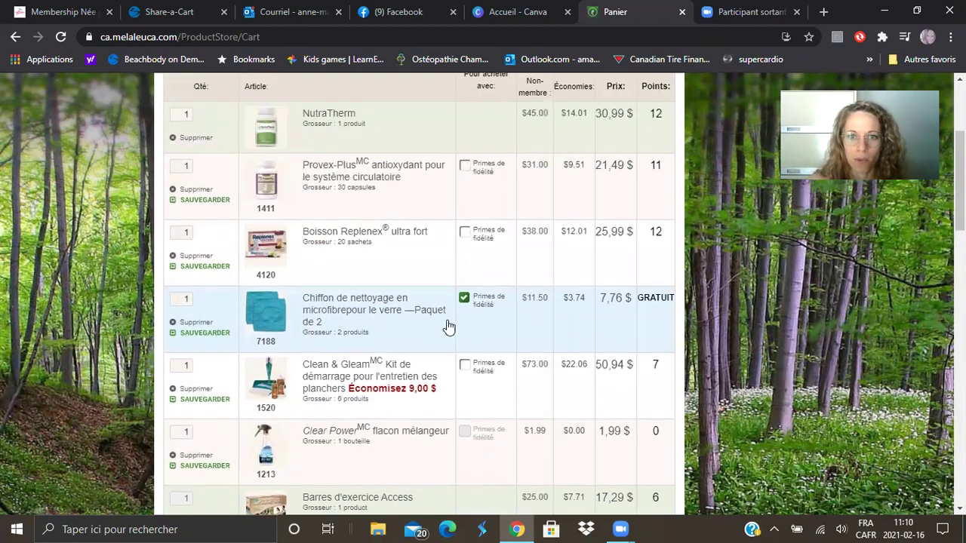
click(464, 299)
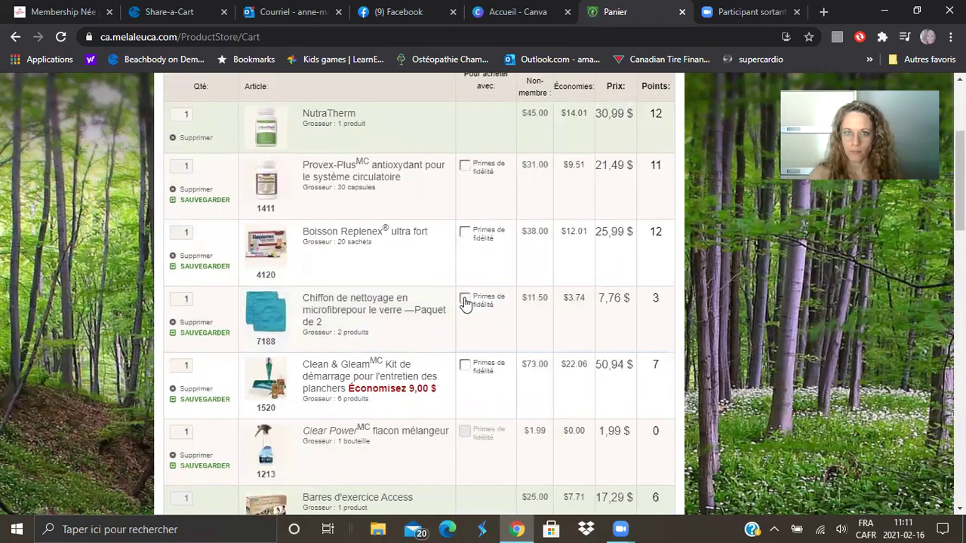
View the Dollars de fidélité information from the cart, close it, and check the points subtotal, loyalty dollars used and order total.
click(462, 175)
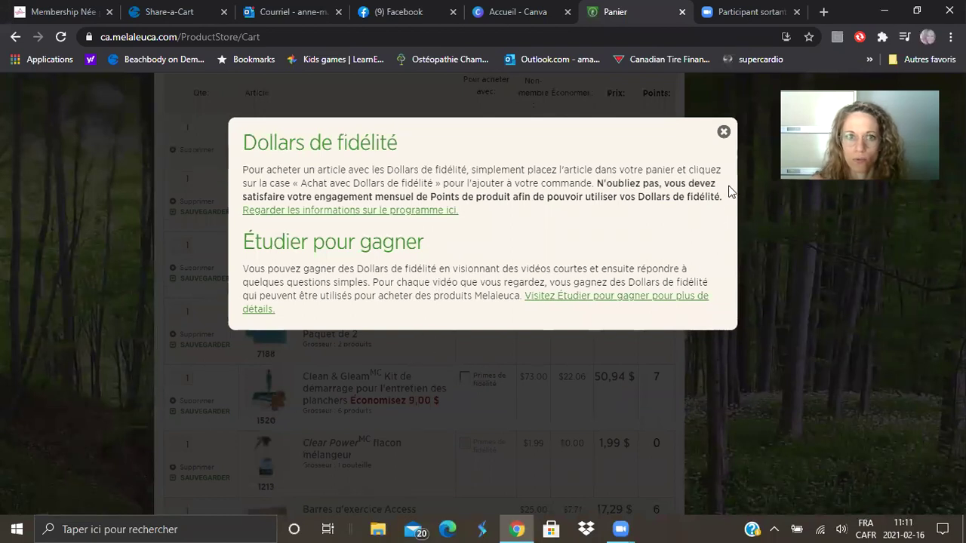
click(723, 133)
scroll(422, 322, down, 2)
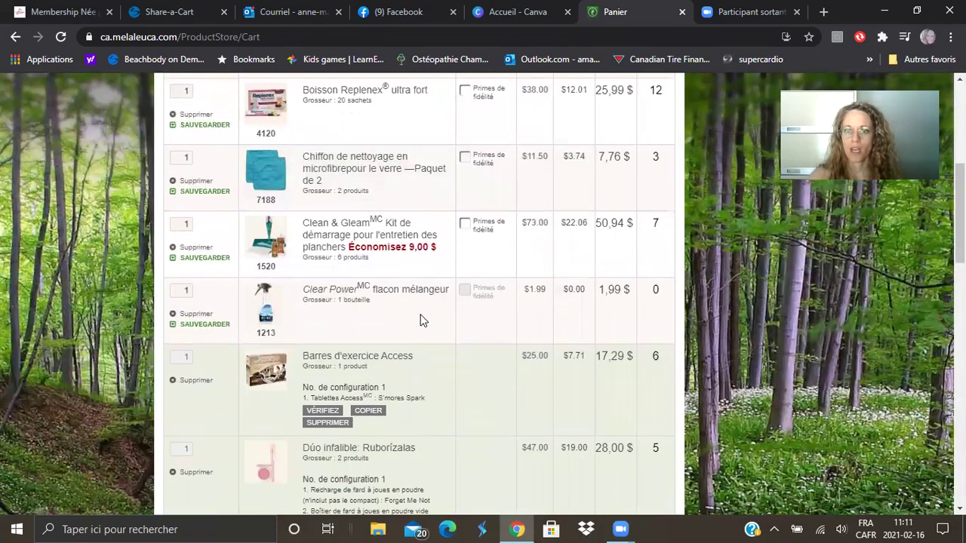
scroll(422, 321, down, 8)
scroll(421, 320, up, 1)
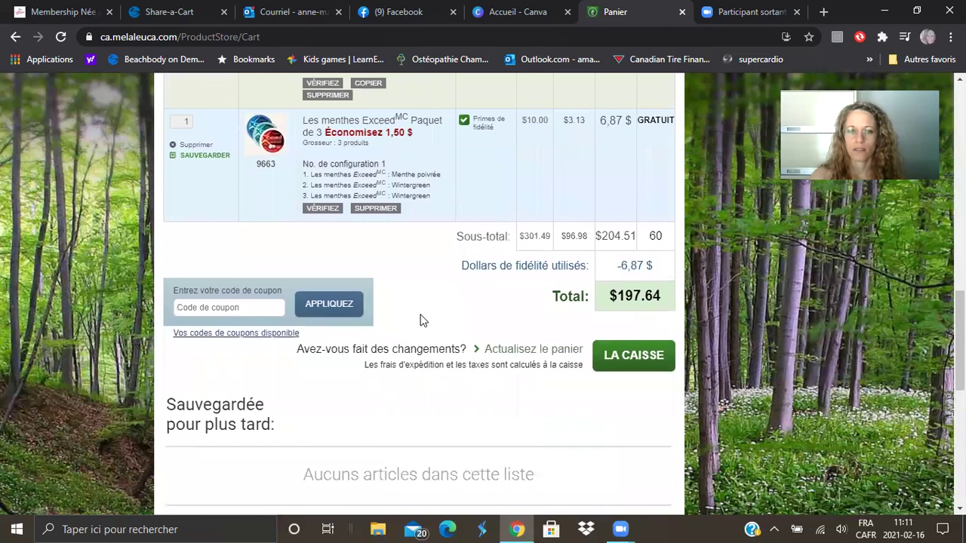
scroll(421, 320, up, 3)
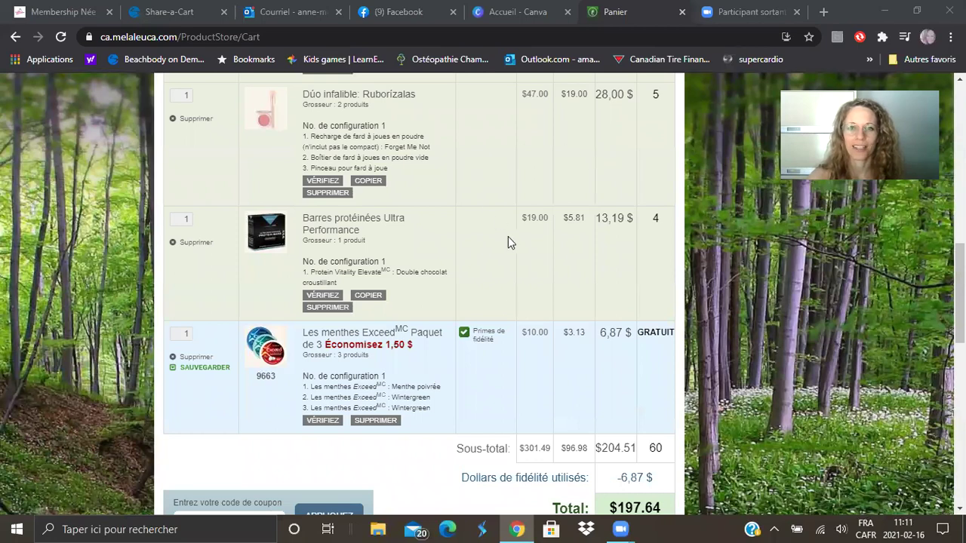
Reapply loyalty dollars to the two-pack of microfibre glass cloths and check the cart's points subtotal and order total.
scroll(406, 360, up, 4)
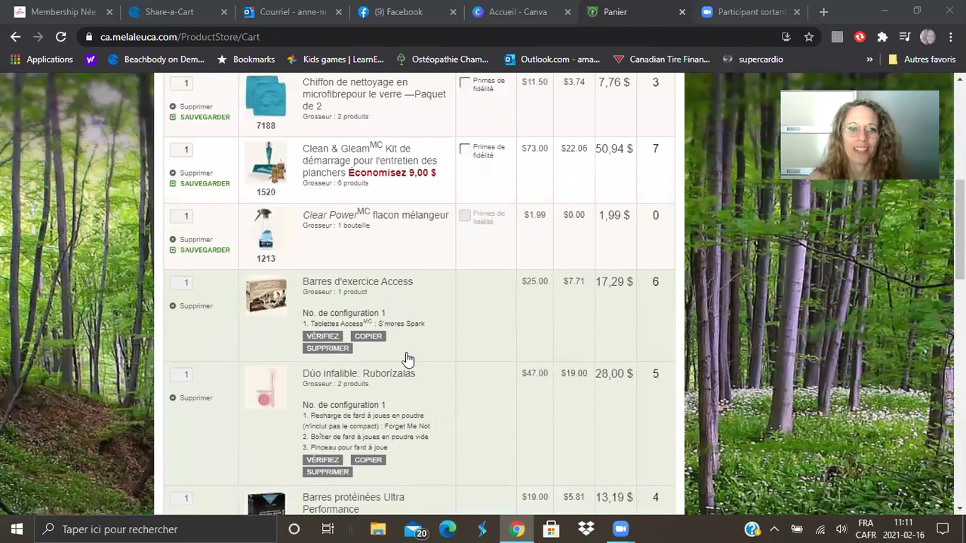
scroll(405, 360, up, 1)
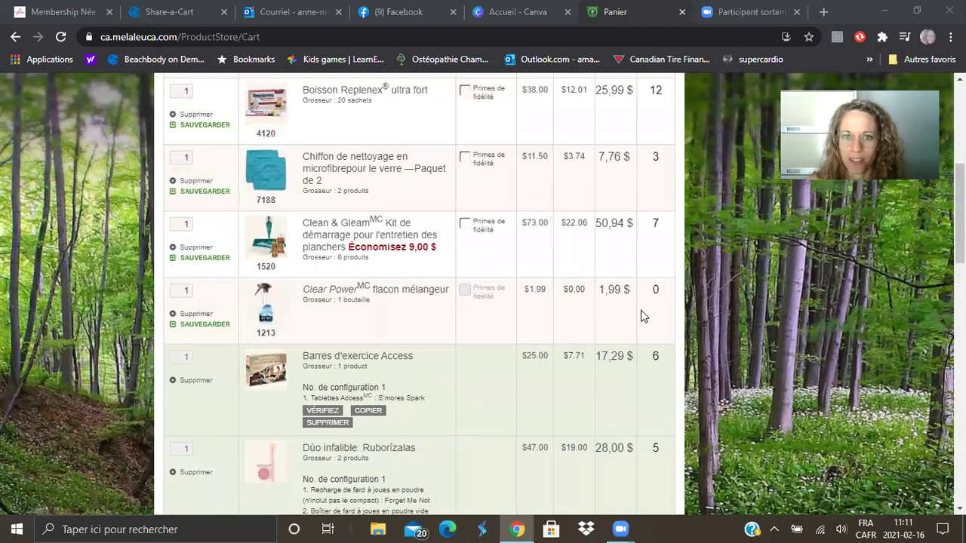
click(458, 225)
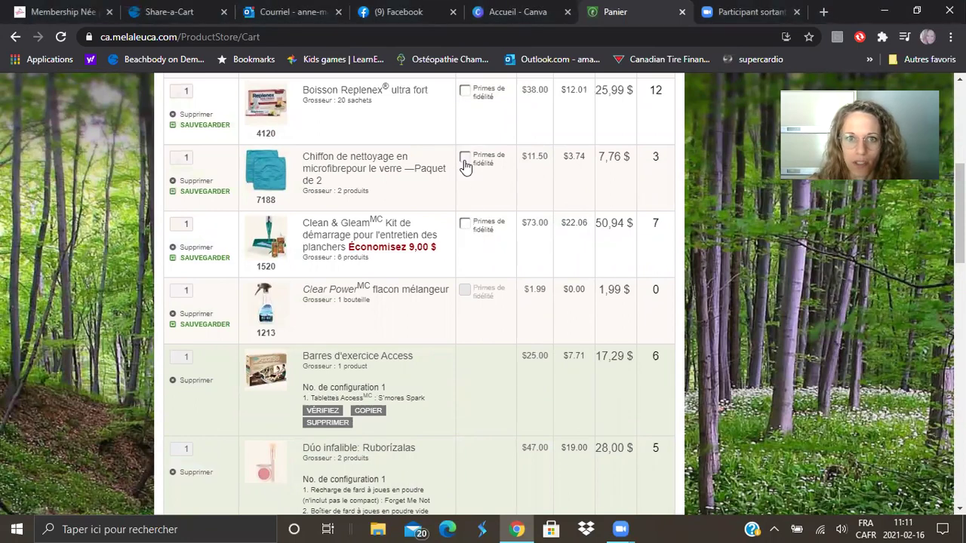
scroll(485, 209, up, 2)
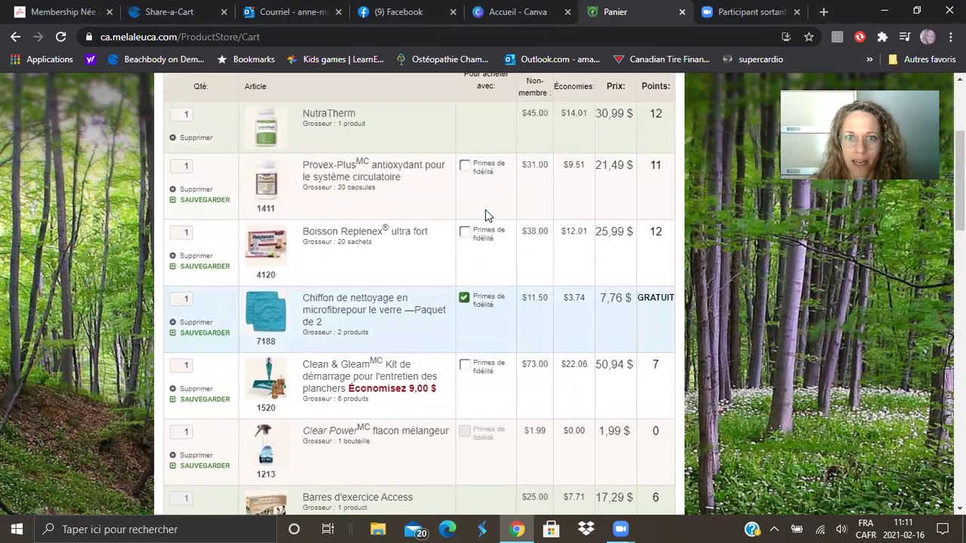
scroll(478, 236, down, 1)
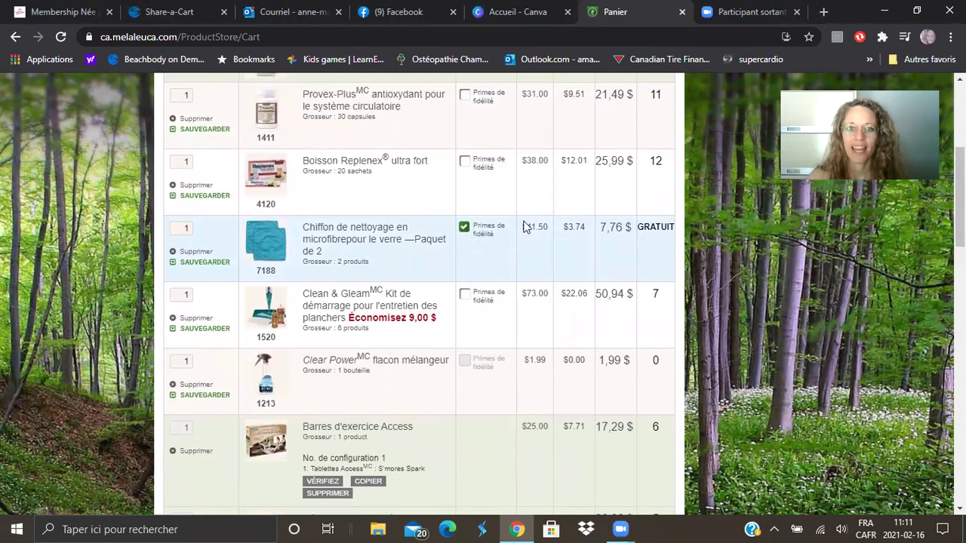
scroll(527, 226, down, 5)
scroll(529, 232, down, 4)
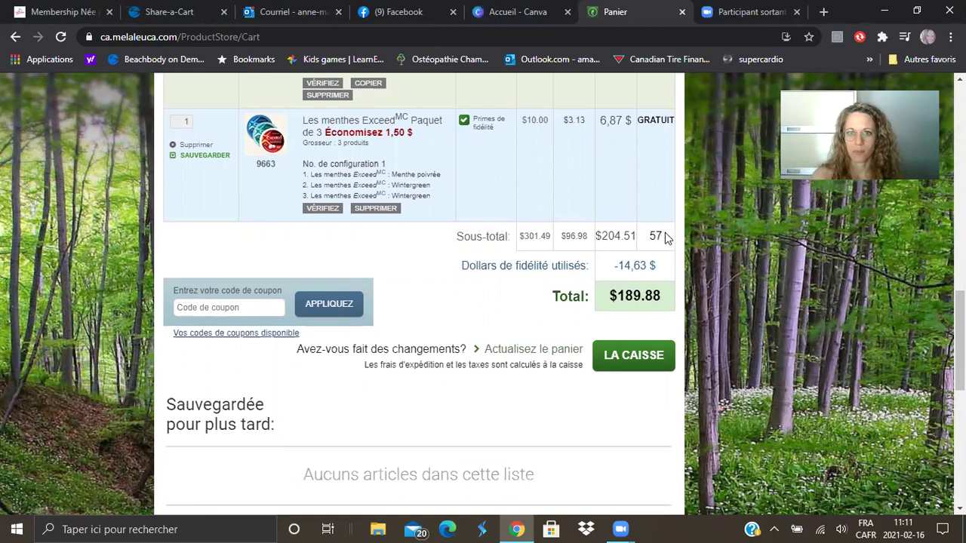
Open the Clean & Gleam floor care starter kit from the cart and review its description, included items, member price and points.
scroll(616, 273, up, 5)
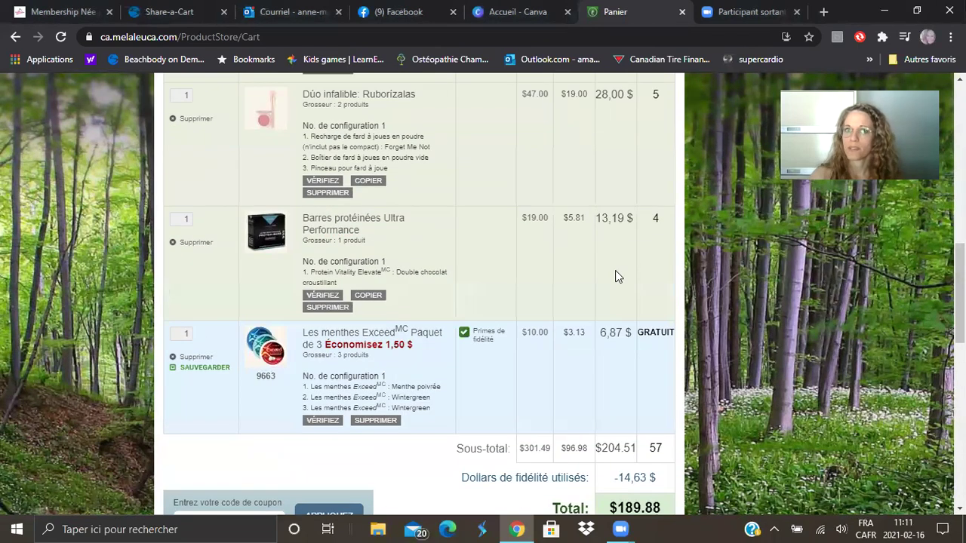
scroll(616, 276, up, 4)
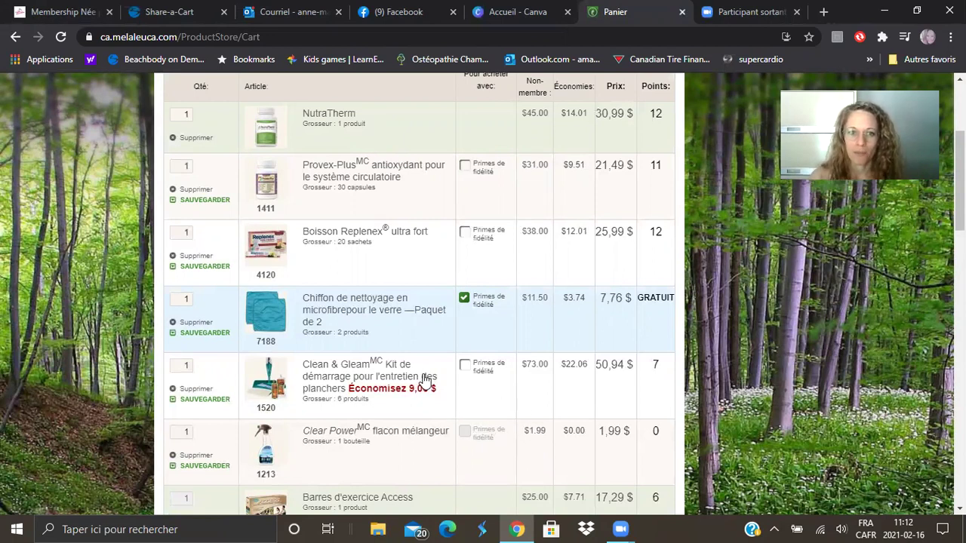
click(324, 382)
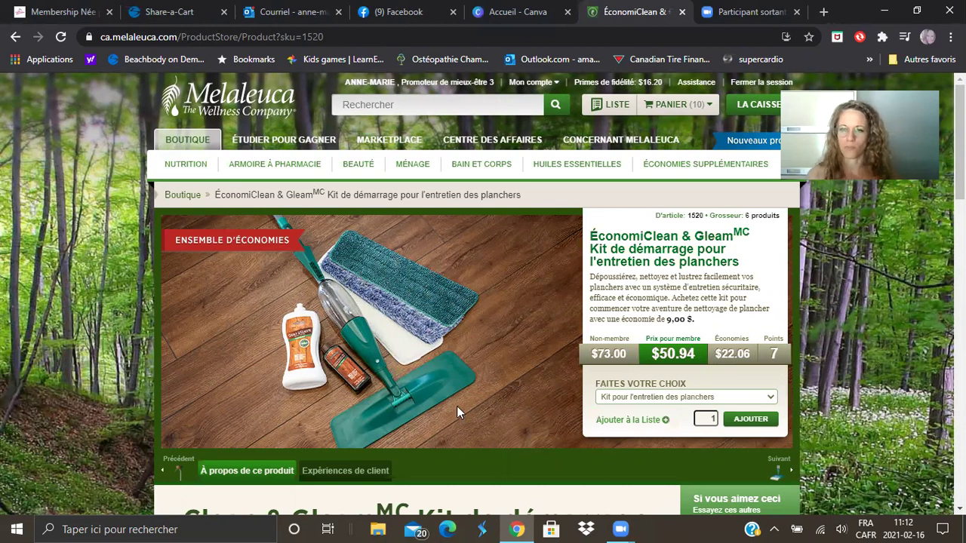
scroll(370, 370, down, 1)
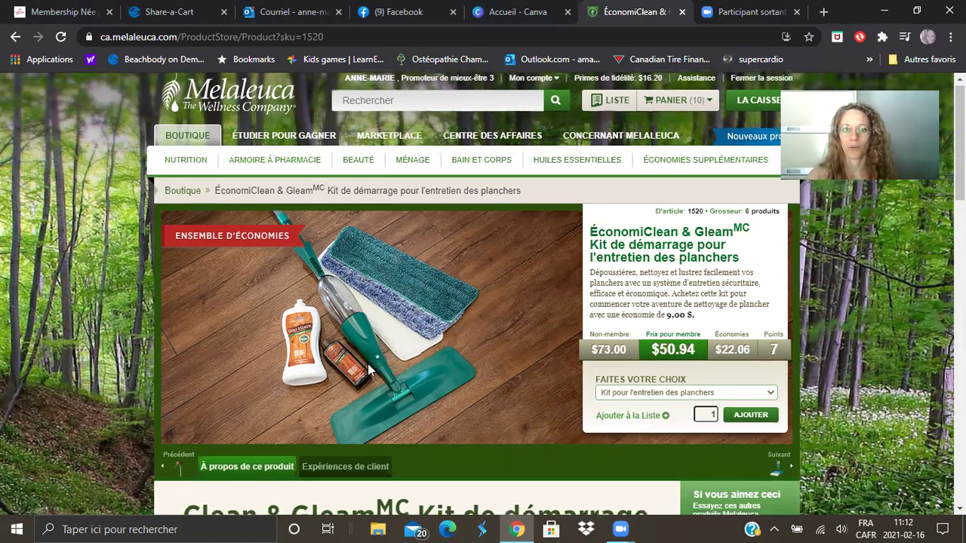
scroll(369, 370, down, 4)
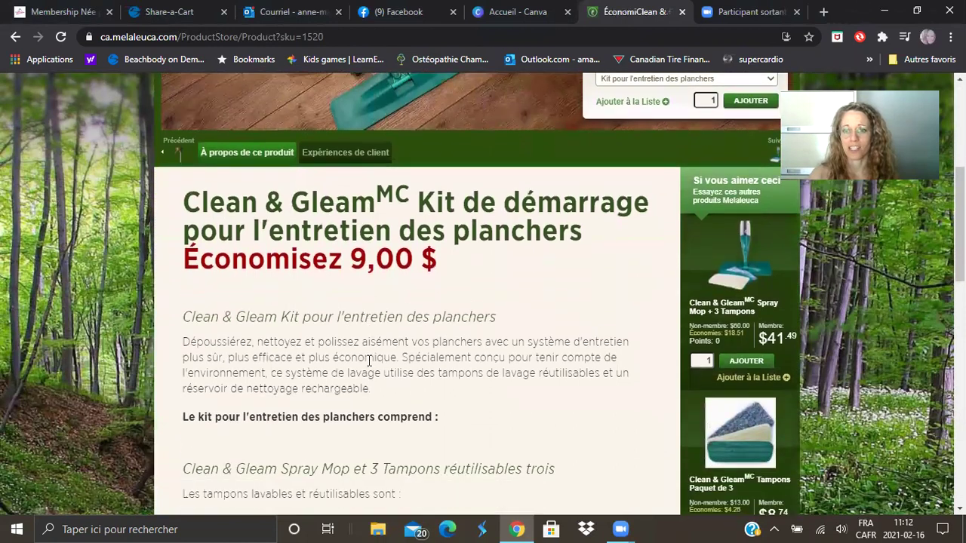
scroll(753, 287, down, 2)
scroll(687, 317, down, 1)
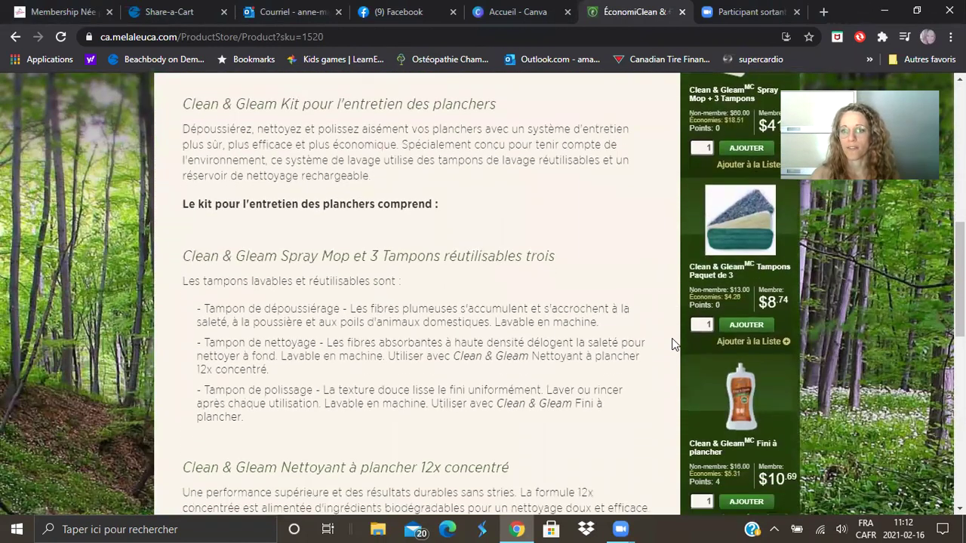
scroll(662, 370, up, 5)
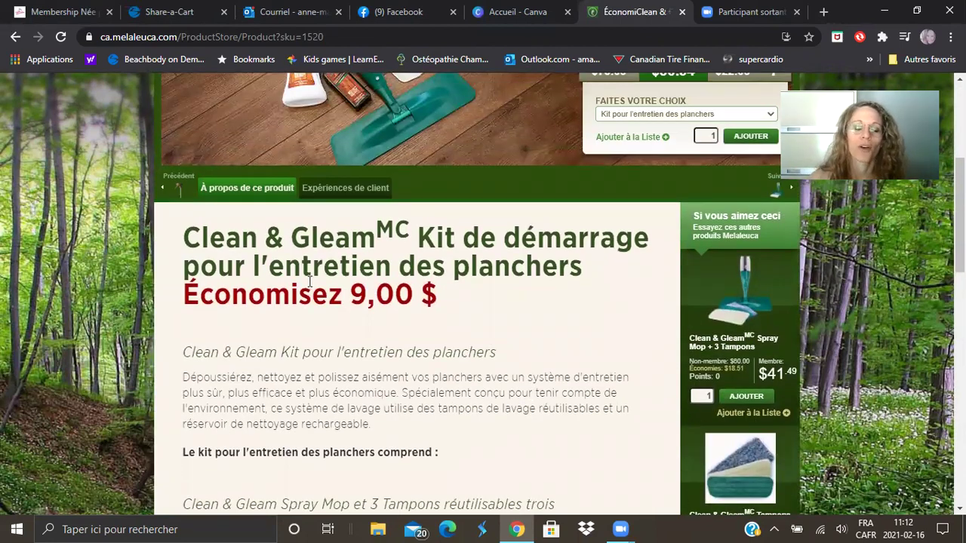
scroll(332, 363, up, 4)
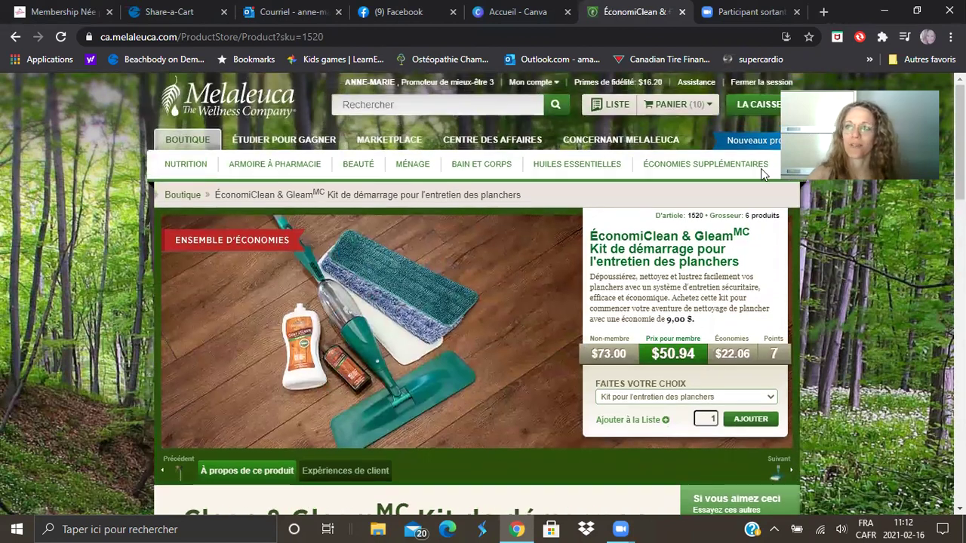